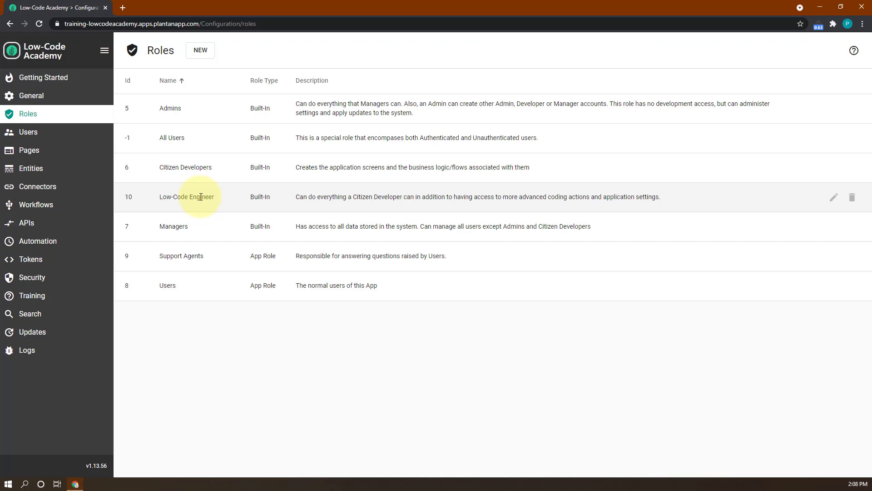
Open the user account in the second row of the Users list and examine its assigned roles without changing them.
left_click(31, 134)
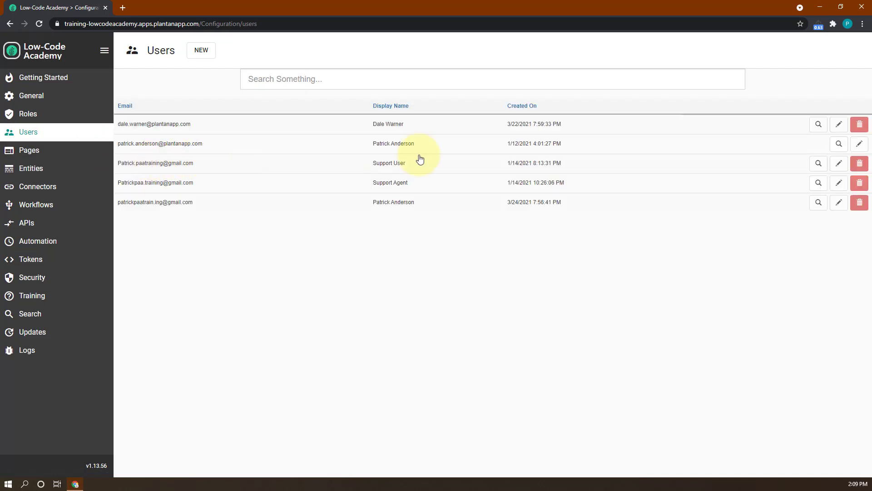
left_click(859, 145)
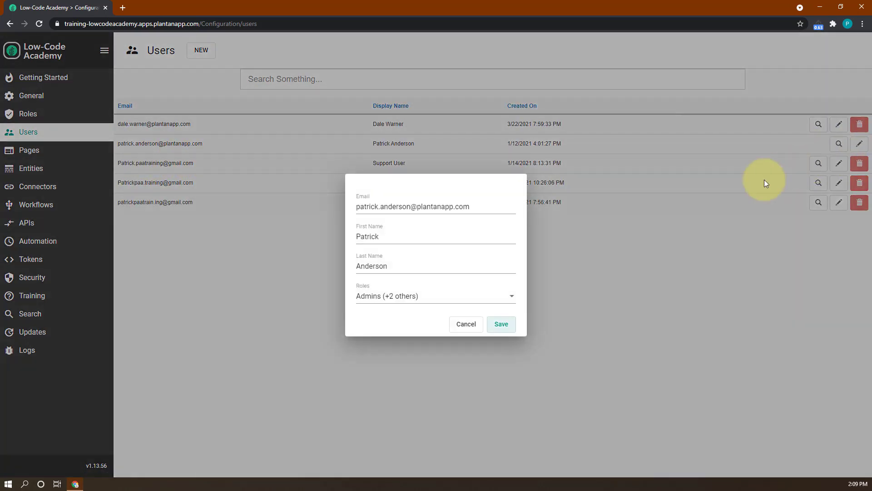
left_click(427, 301)
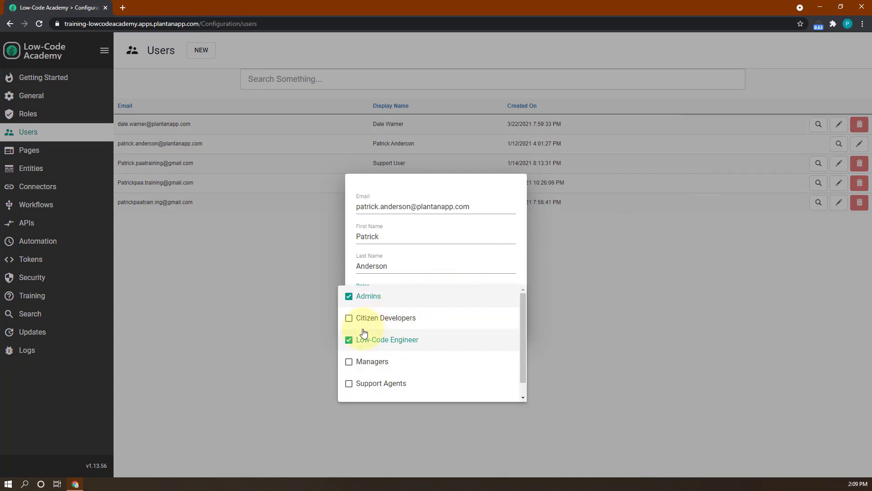
left_click(214, 243)
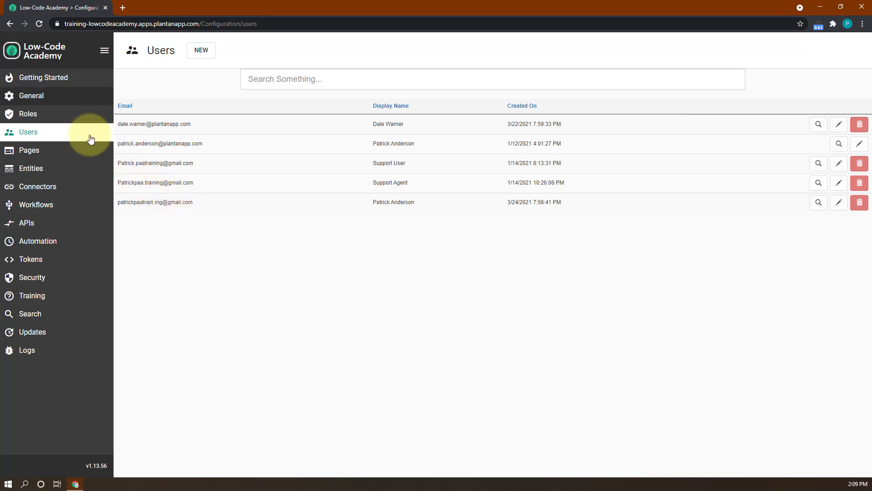
Enable the SQL Console in the General settings and save the configuration.
left_click(43, 101)
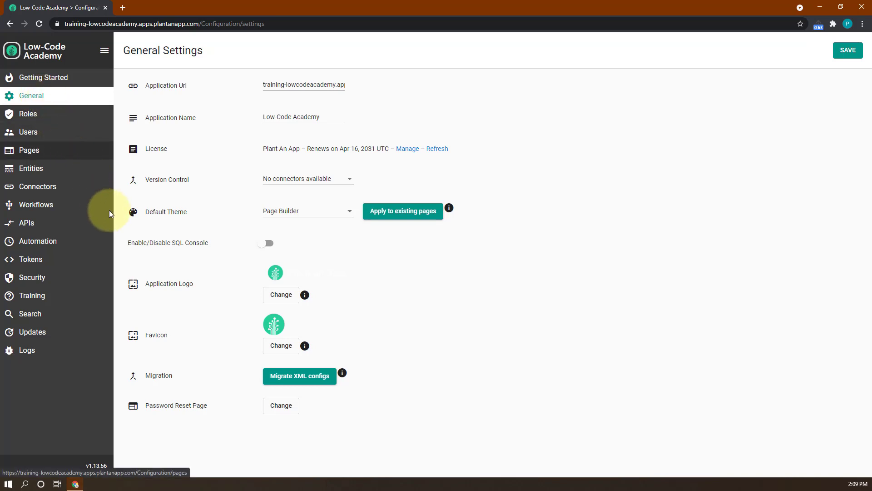
left_click_drag(129, 245, 233, 243)
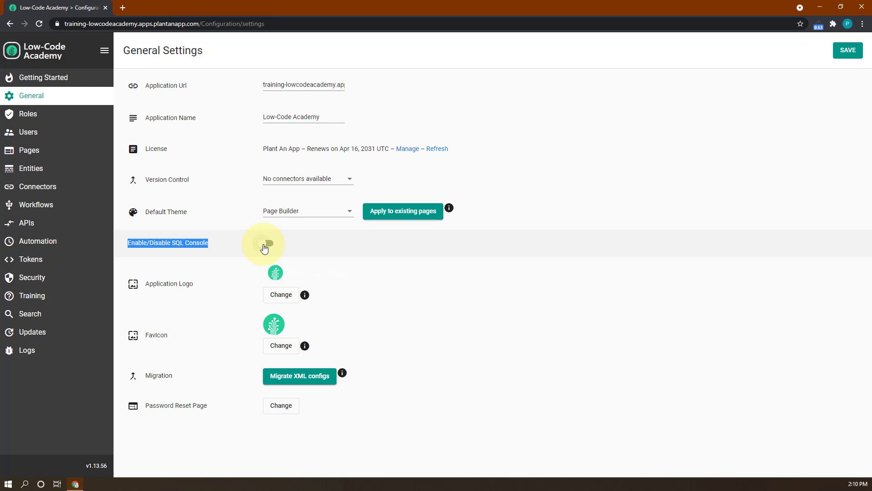
left_click(265, 245)
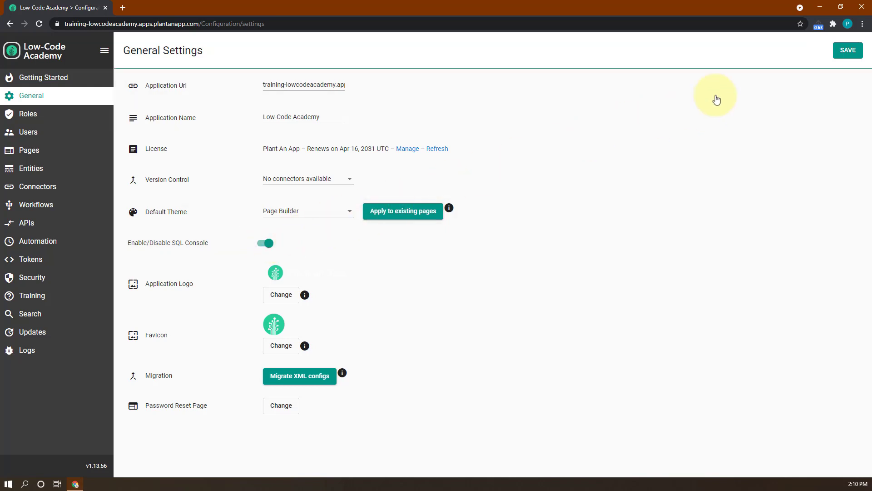
left_click(846, 55)
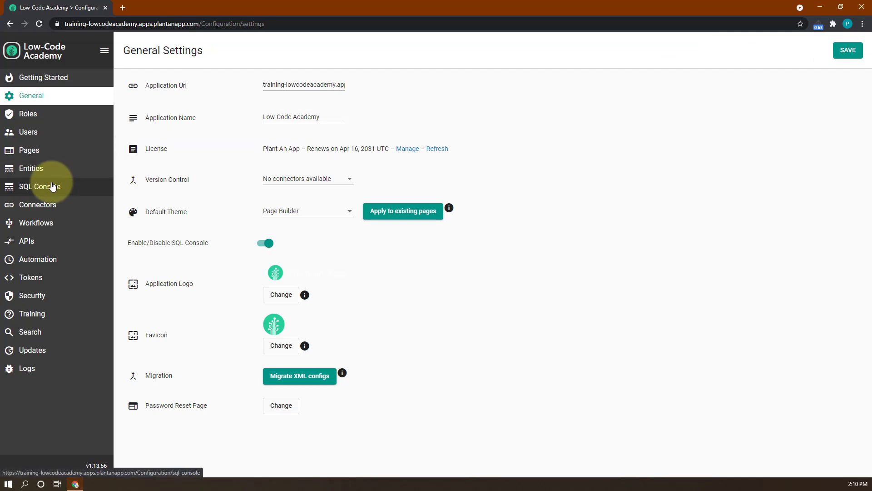
Open the SQL Console and run the query SELECT * FROM Users.
left_click(53, 187)
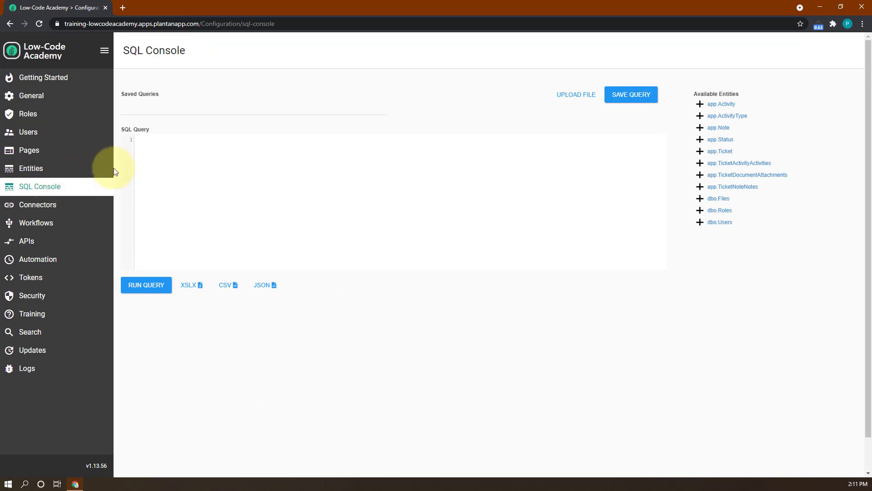
left_click(175, 154)
type("SELECT * FROM Users")
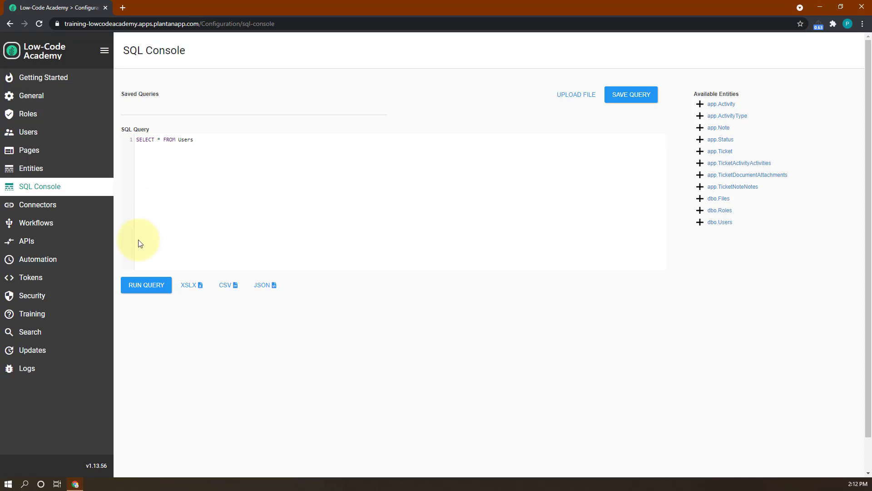
left_click(143, 286)
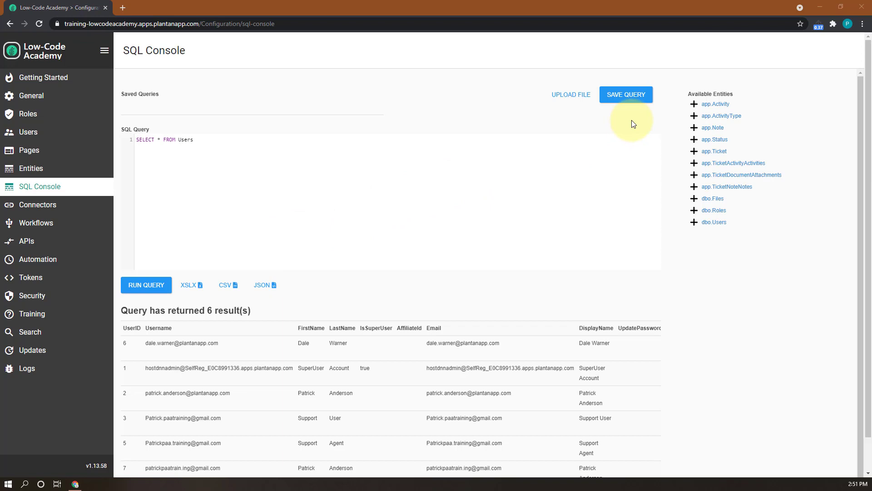
Expand the app.Ticket entity's properties and replace the query with SELECT * FROM app.Ticket T.
left_click(694, 152)
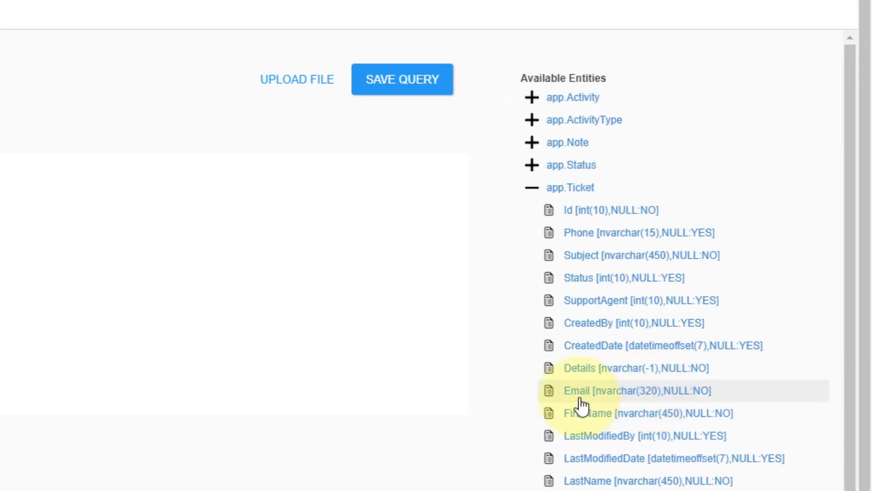
left_click(581, 400)
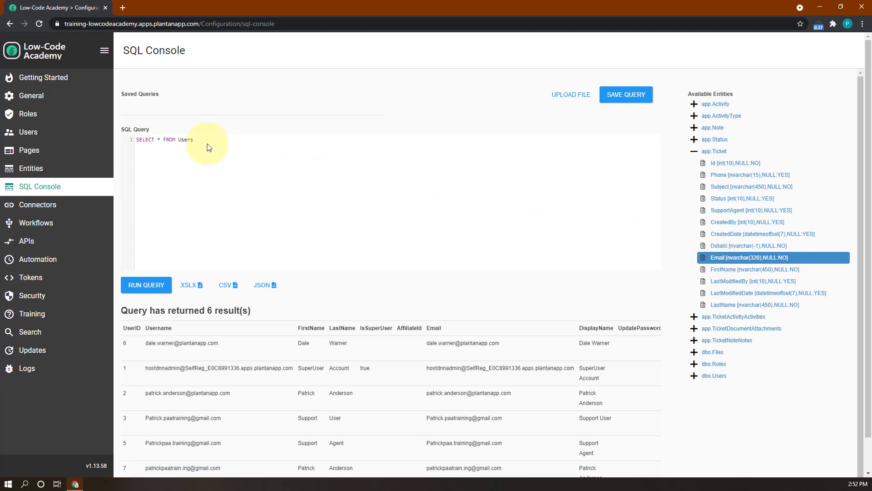
triple_click(189, 139)
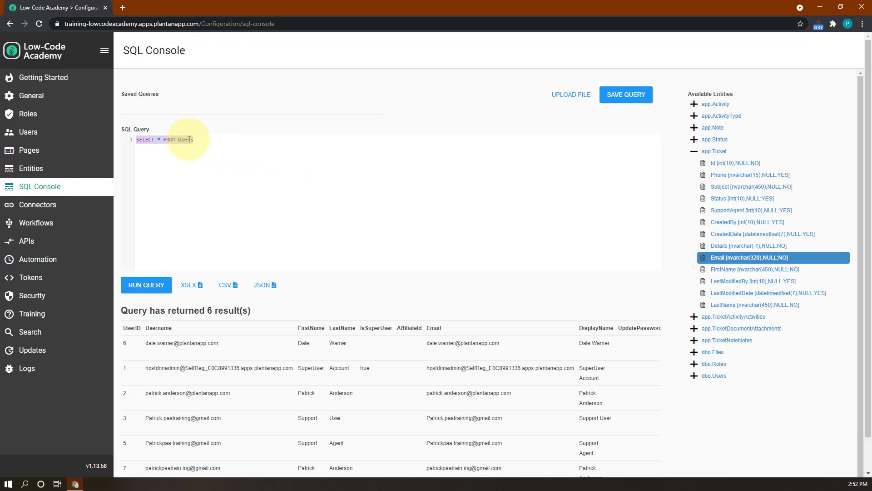
key("BackSpace")
type("SELECT * FROM")
left_click(720, 153)
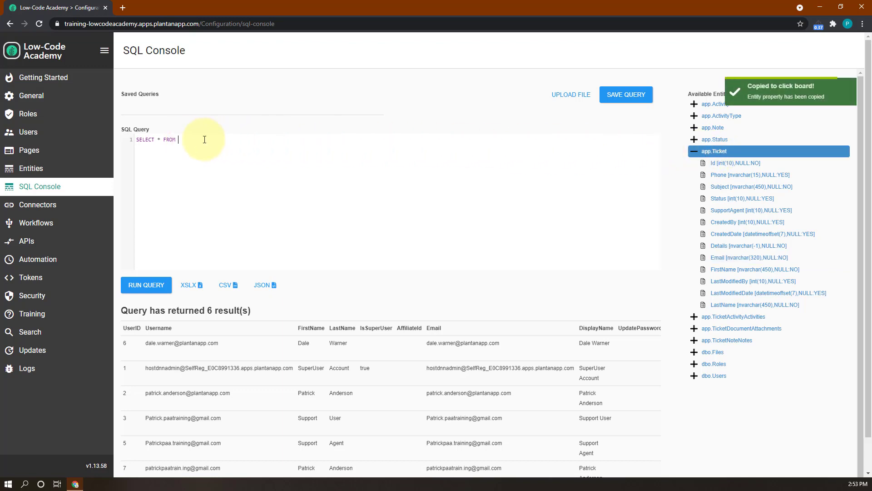
left_click(204, 140)
key("ctrl+v")
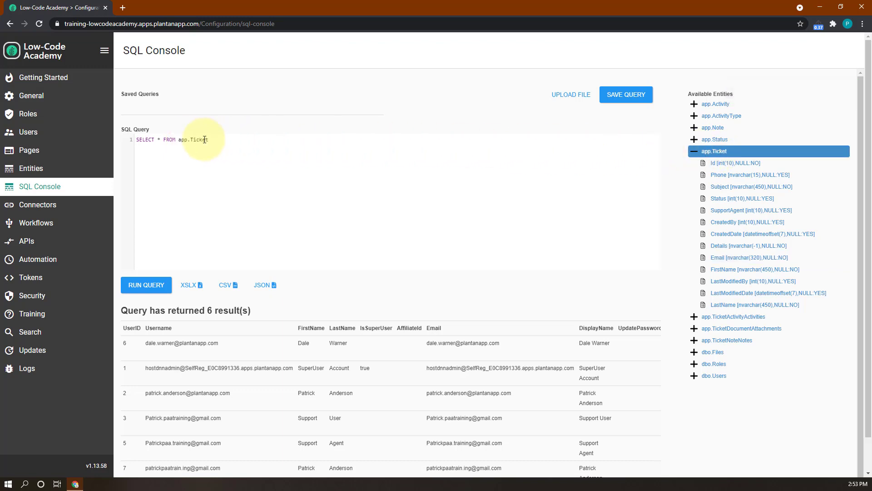
type("T ")
Add a second query line that starts the status join: INNER JOIN app.Status S ON S.
type("INNER ")
type("JOIN")
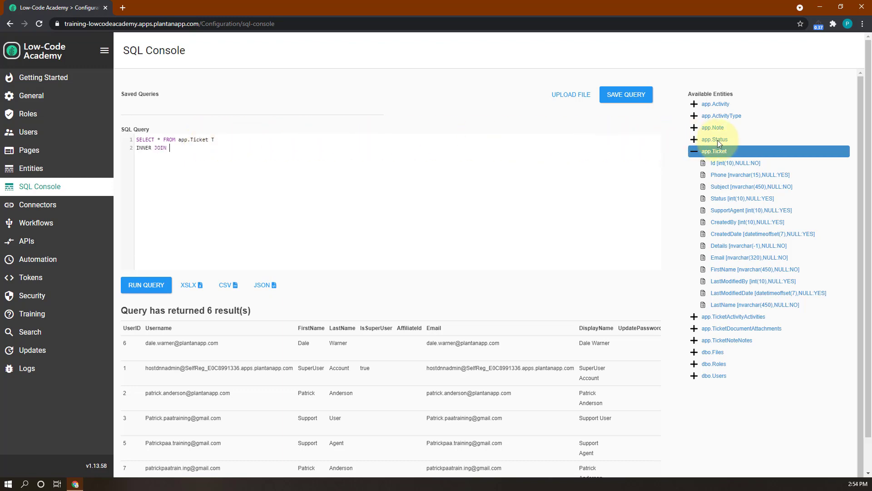
left_click(720, 143)
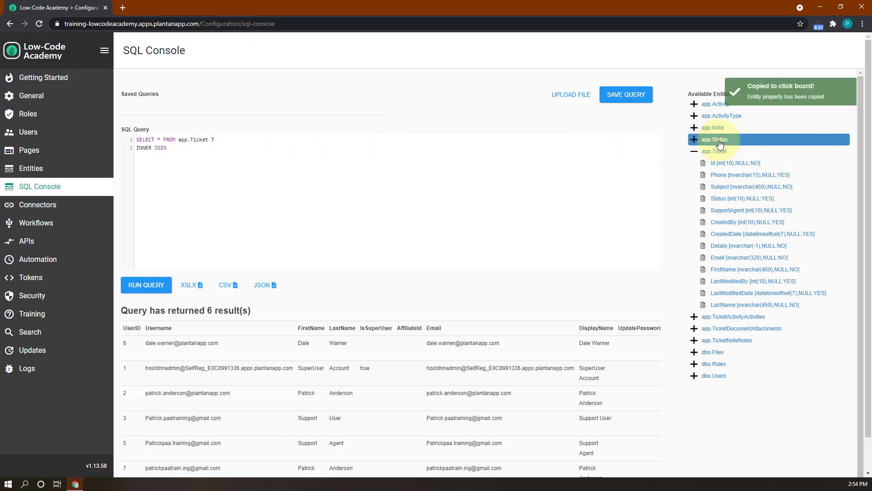
left_click(173, 148)
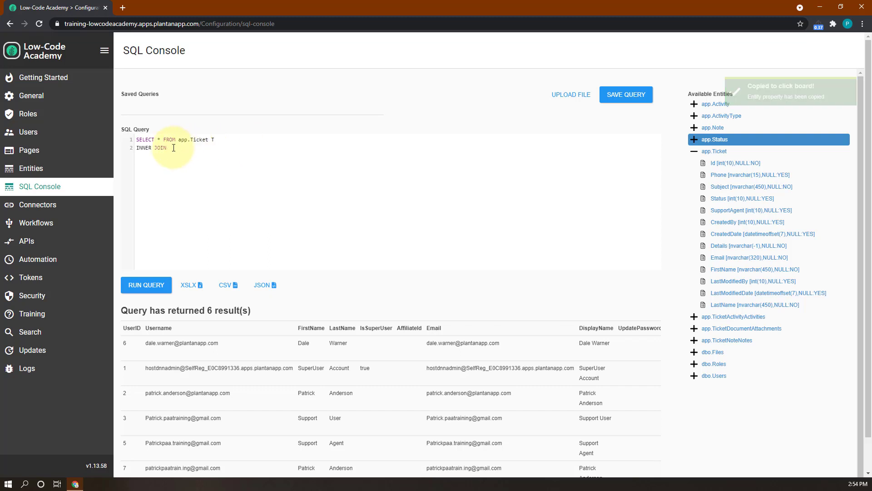
key("ctrl+v")
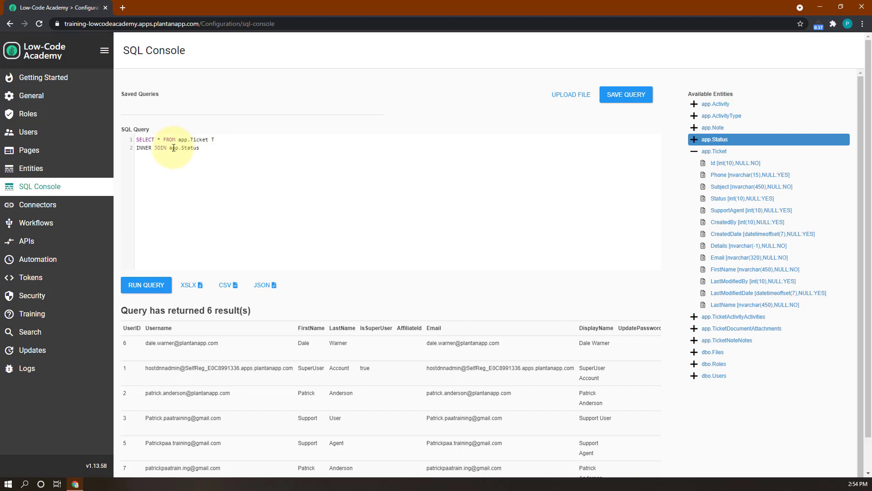
type("S ON S.")
Complete the join condition as S.Id = T.Status, using the property names from the app.Status and app.Ticket entities.
left_click(694, 140)
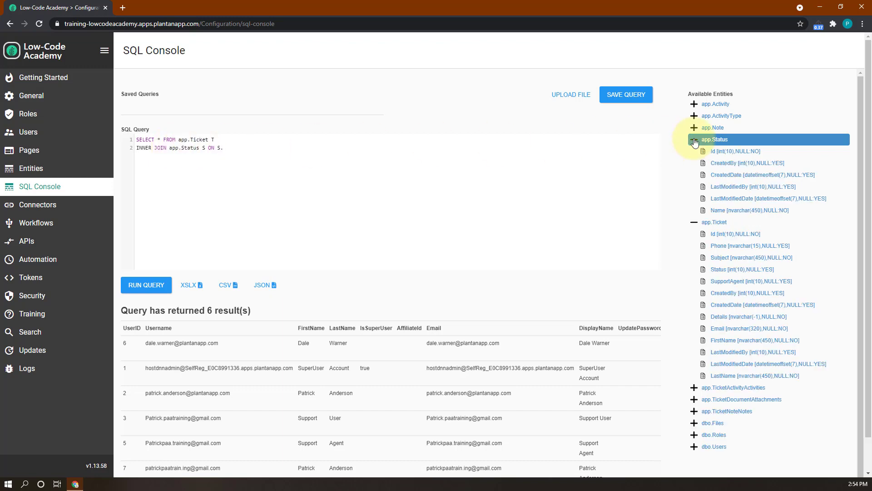
left_click(727, 152)
left_click(248, 155)
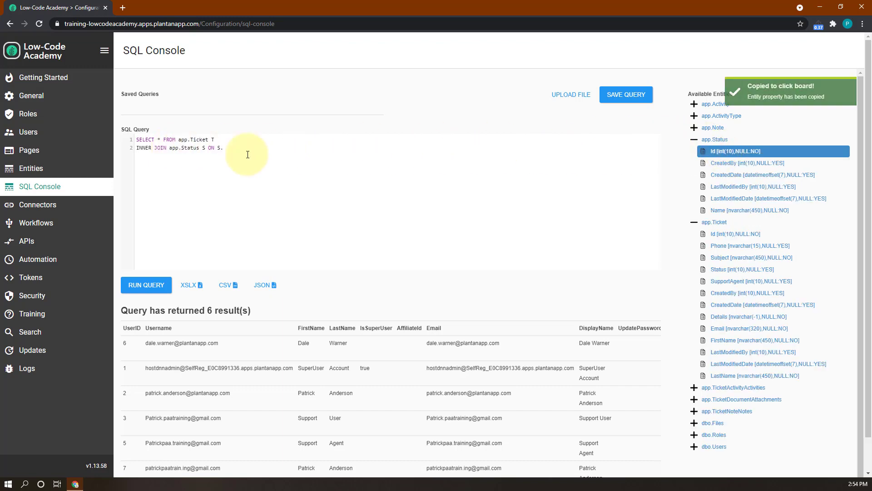
key("ctrl+v")
type("=")
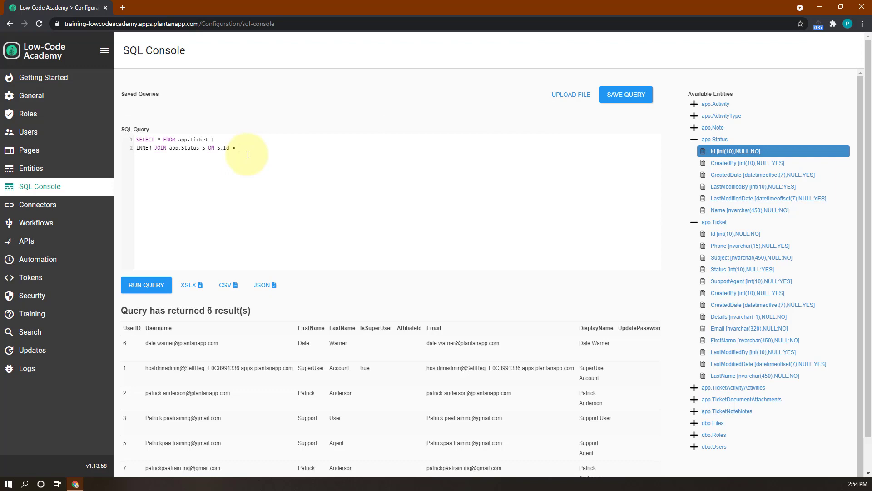
left_click(718, 269)
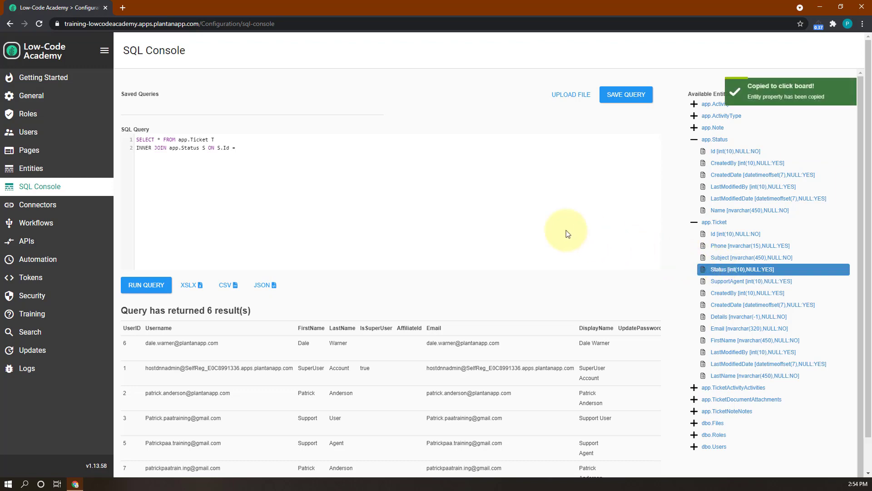
left_click(244, 147)
type("T.")
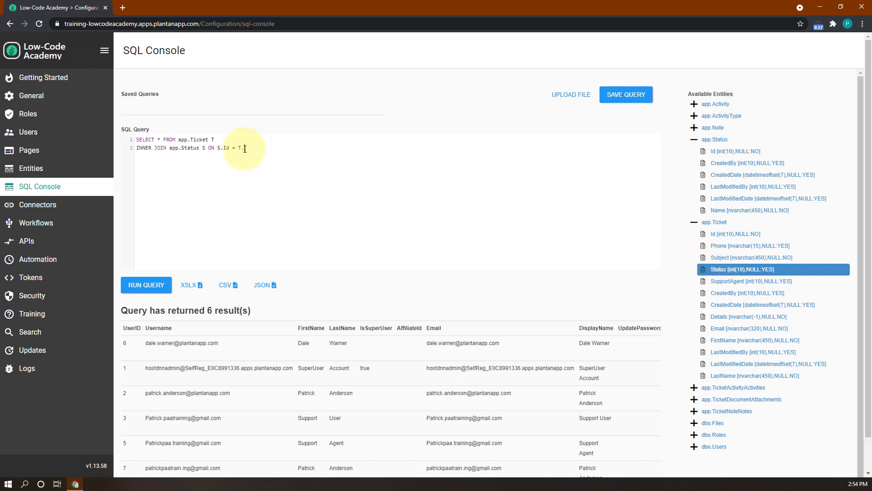
key("ctrl+v")
Replace the asterisk in the SELECT clause with the ticket columns T.Id and T.Subject.
double_click(160, 140)
type("T.Id, ")
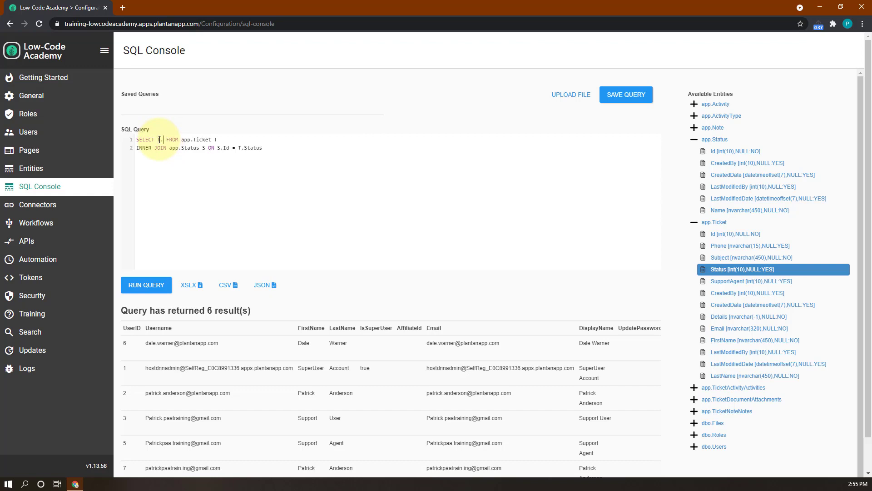
type("T.")
left_click(718, 258)
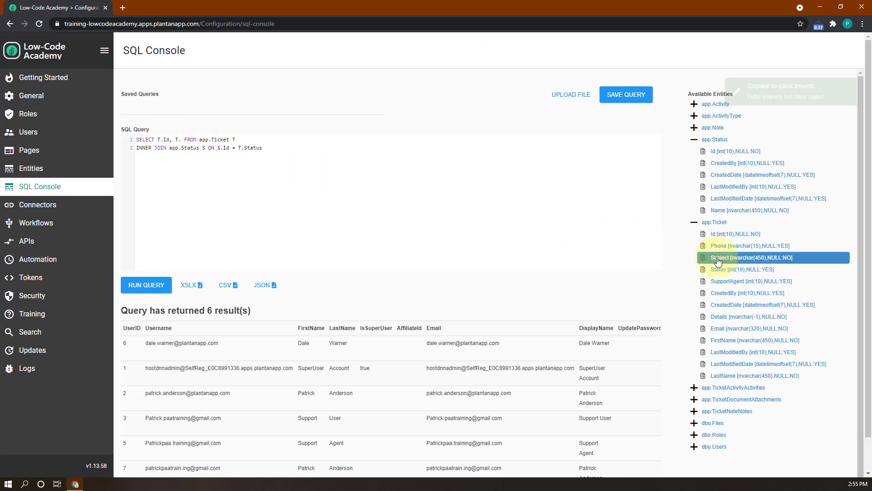
left_click(181, 139)
key("ctrl+v")
type(",")
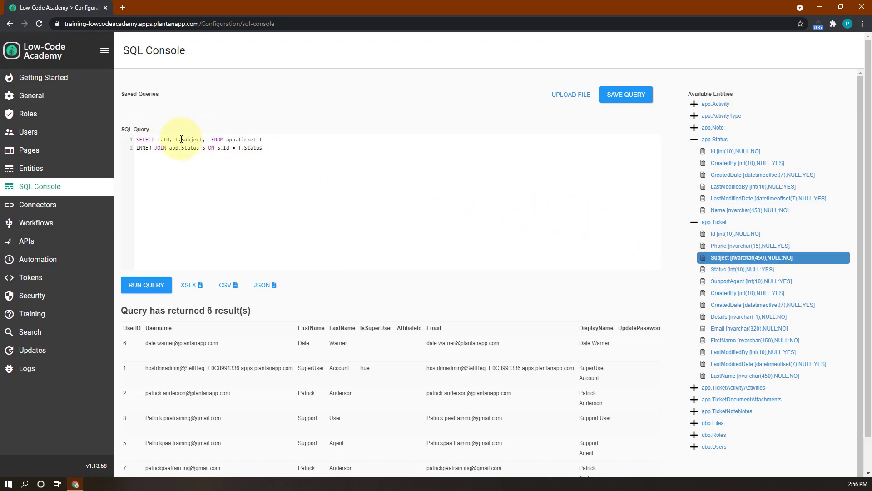
Add T.Status and s.Name to the selected columns after T.Subject.
left_click(722, 270)
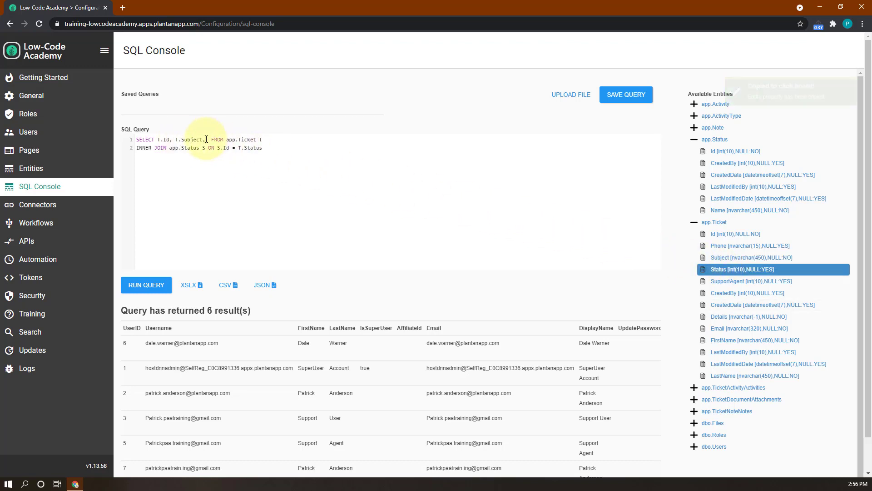
type("T.")
key("ctrl+v")
type(", ")
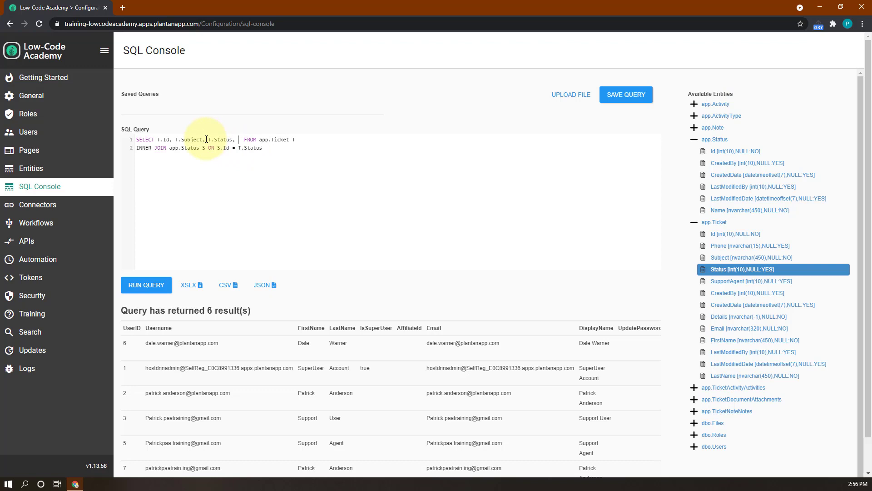
type("s.")
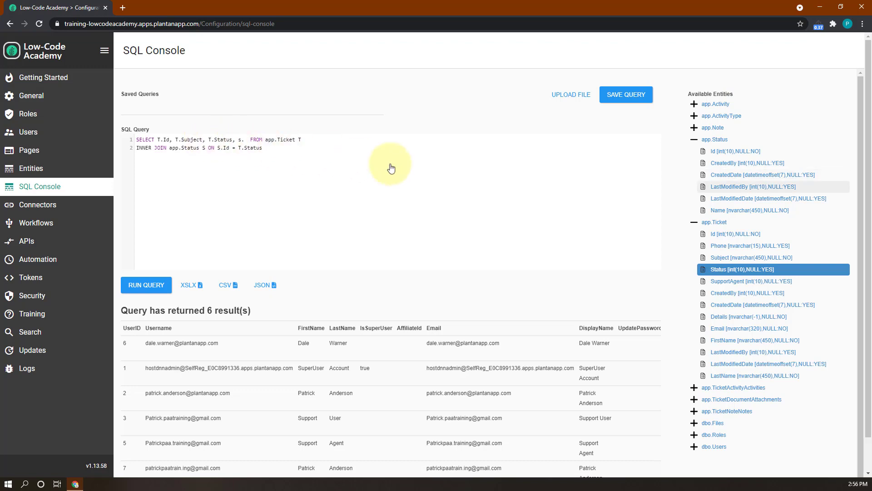
left_click(723, 211)
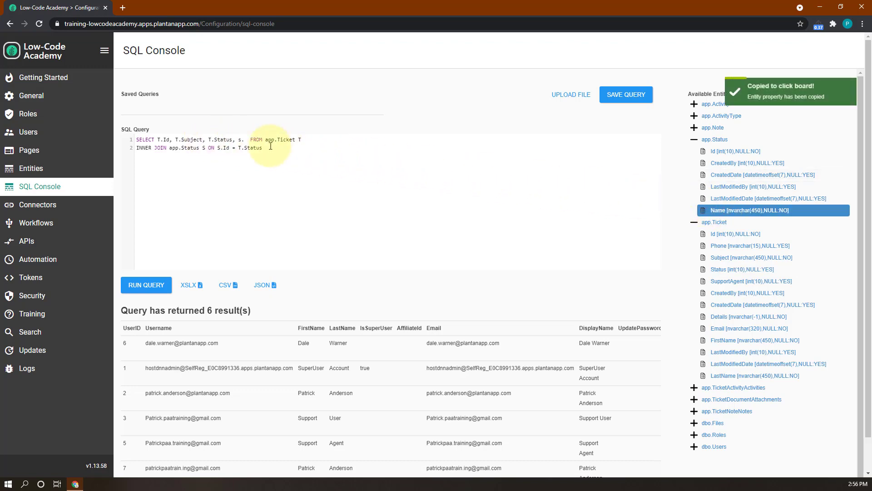
left_click(242, 140)
key("ctrl+v")
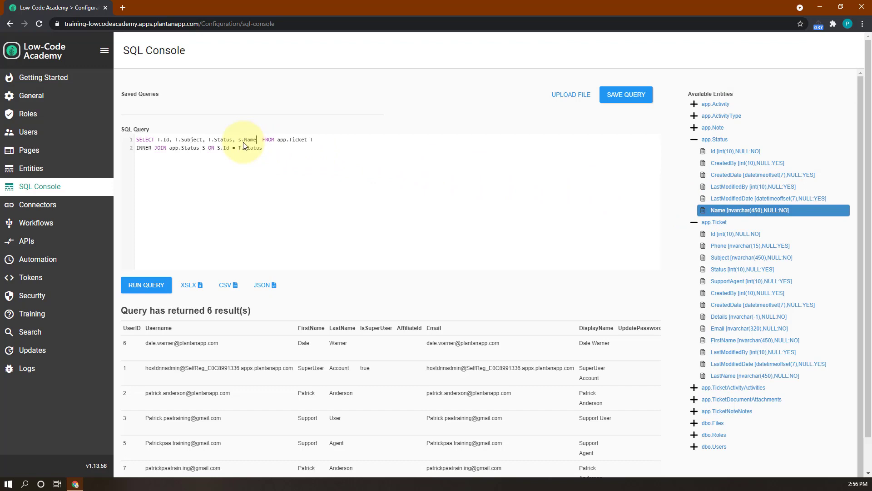
Run the joined ticket and status query and collapse the app.Status entity.
left_click(152, 290)
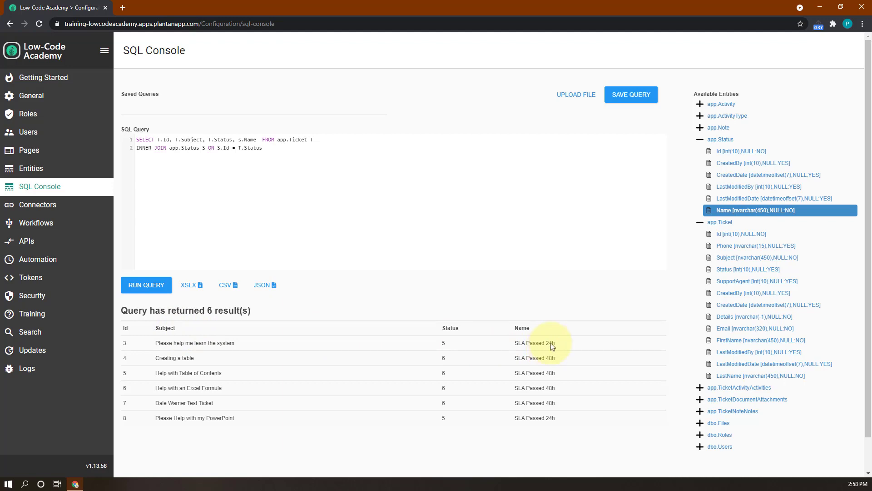
left_click(700, 140)
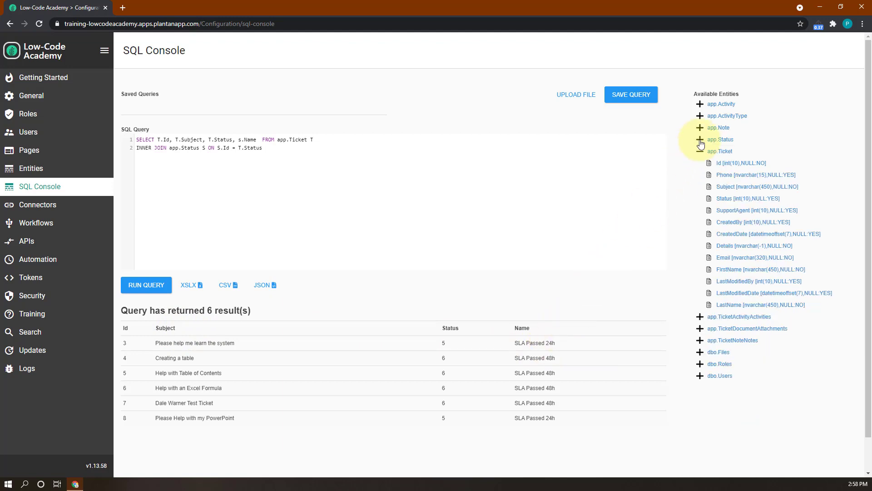
Collapse the app.Ticket entity, and test an invalid alias by changing T.Status to q.Status in the SELECT clause and running the query.
left_click(700, 152)
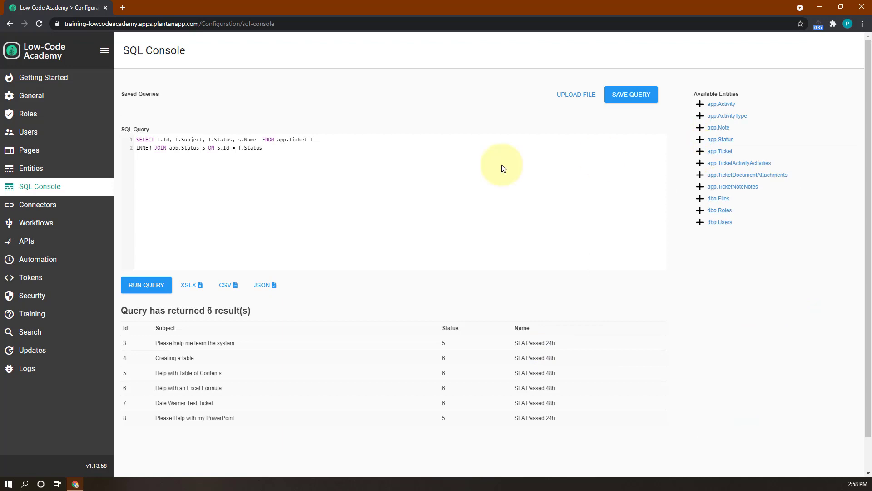
left_click(212, 140)
key("BackSpace")
type("s")
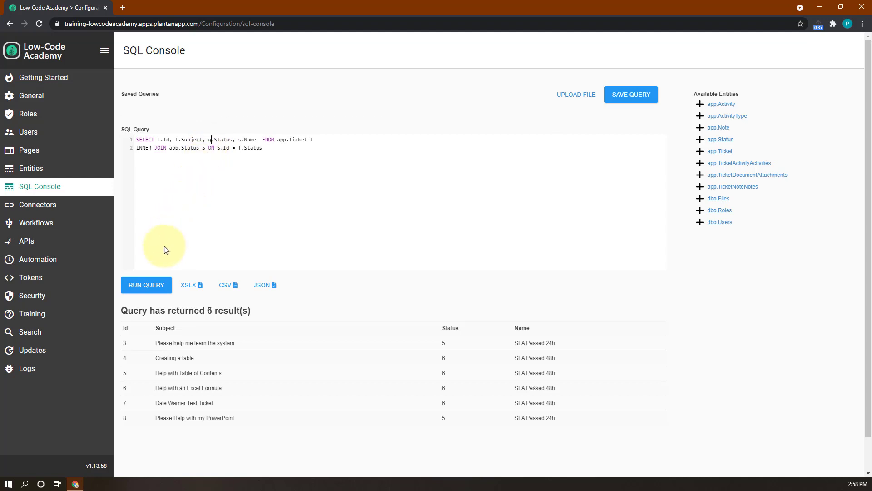
left_click(147, 287)
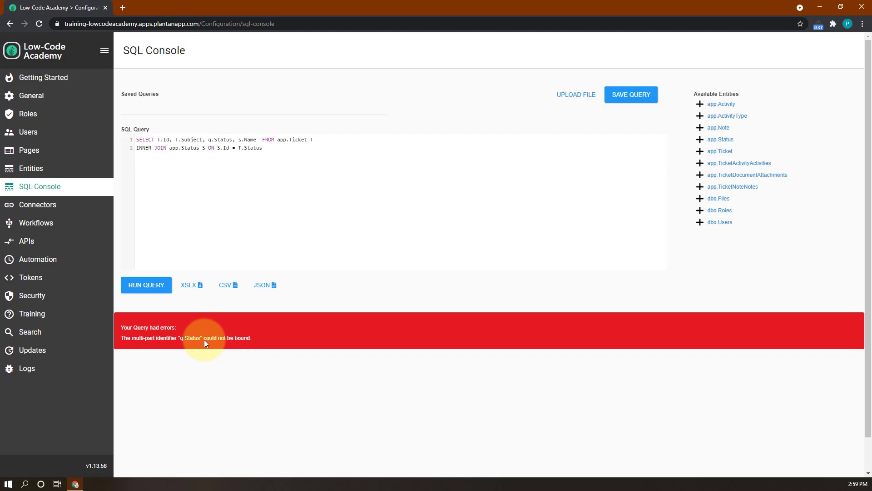
Change q.Status back to T.Status in the SELECT clause.
left_click(212, 141)
key("BackSpace")
type("T")
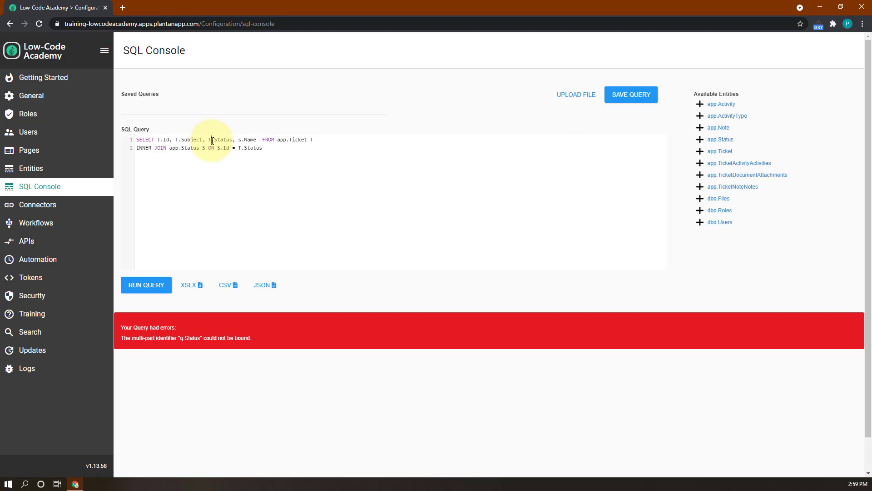
Test a syntax error by changing the FROM keyword to FROMs and running the query.
left_click(275, 139)
type("s")
left_click(145, 290)
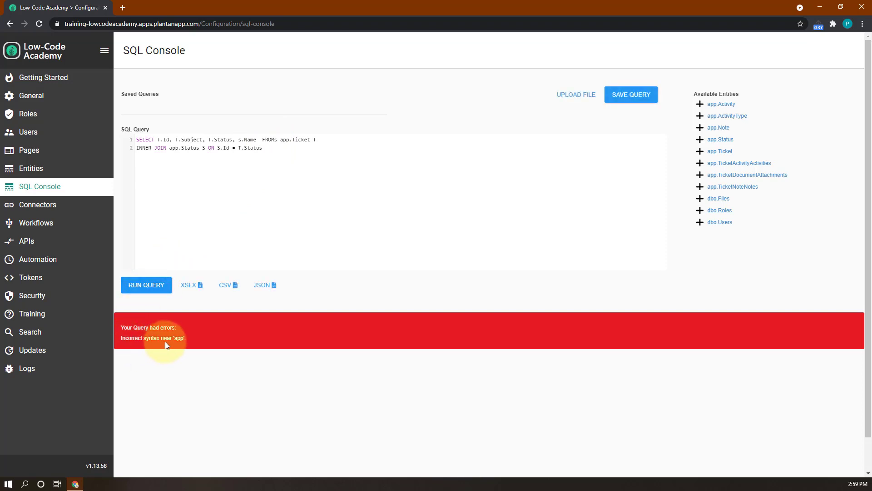
Correct FROMs back to FROM and run the ticket and status query again.
left_click(277, 140)
key("BackSpace")
left_click(146, 286)
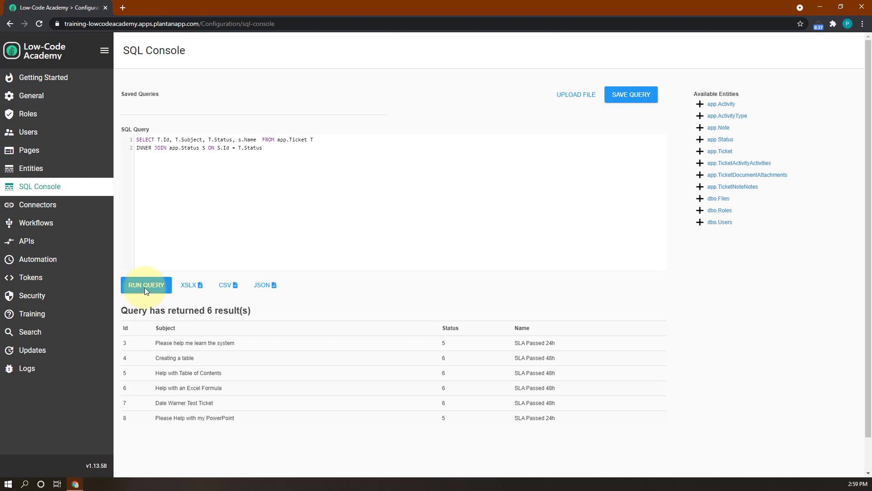
Save the query as a new query named Tickets and Statuses.
left_click(637, 95)
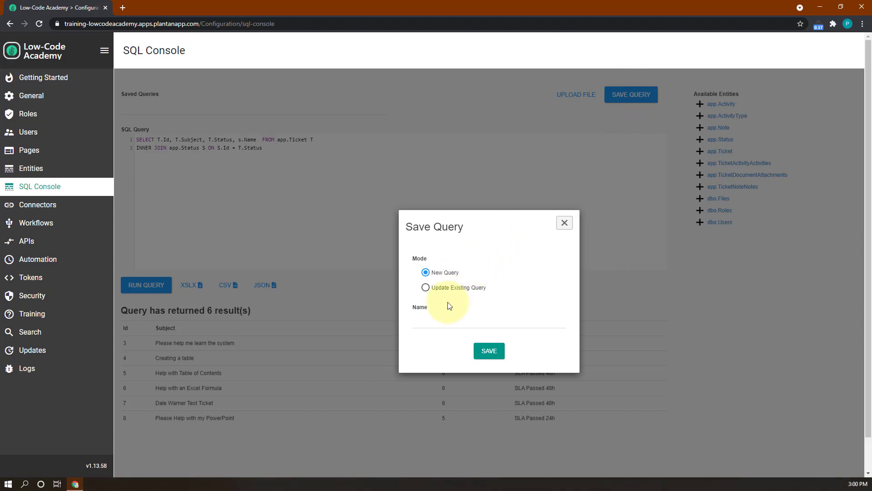
left_click(441, 320)
type("Tickets and Statuses")
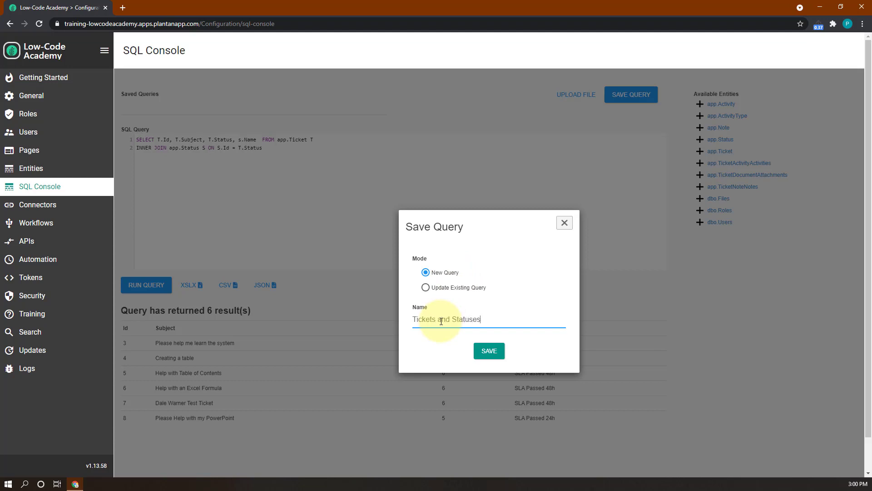
left_click(490, 357)
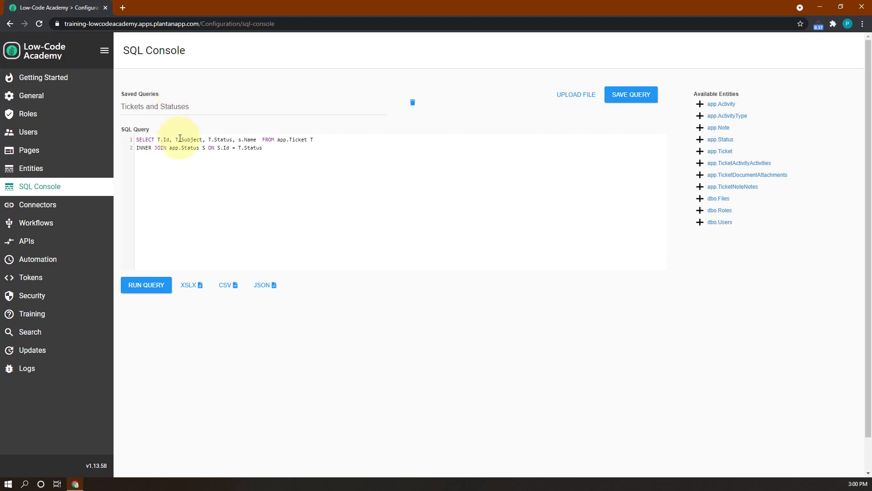
Add T.Email from the app.Ticket entity to the comma-separated columns between T.Subject and T.Status, and run the query.
left_click(203, 141)
type(",T.")
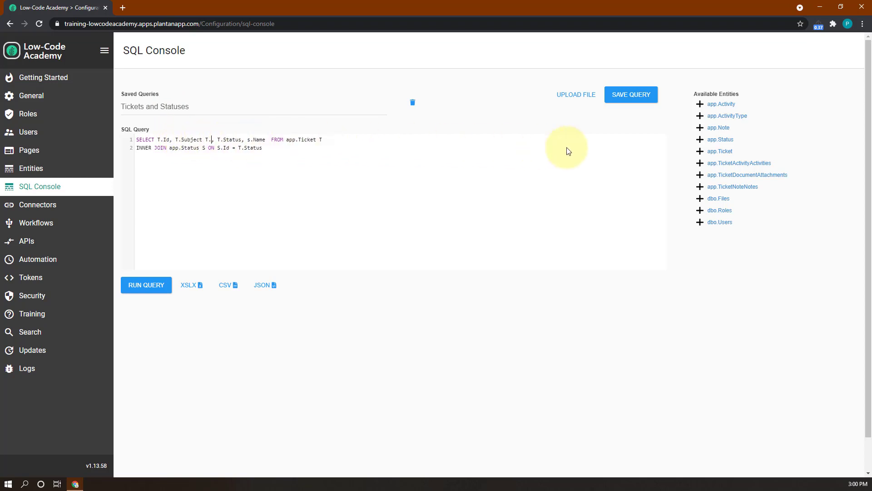
left_click(700, 151)
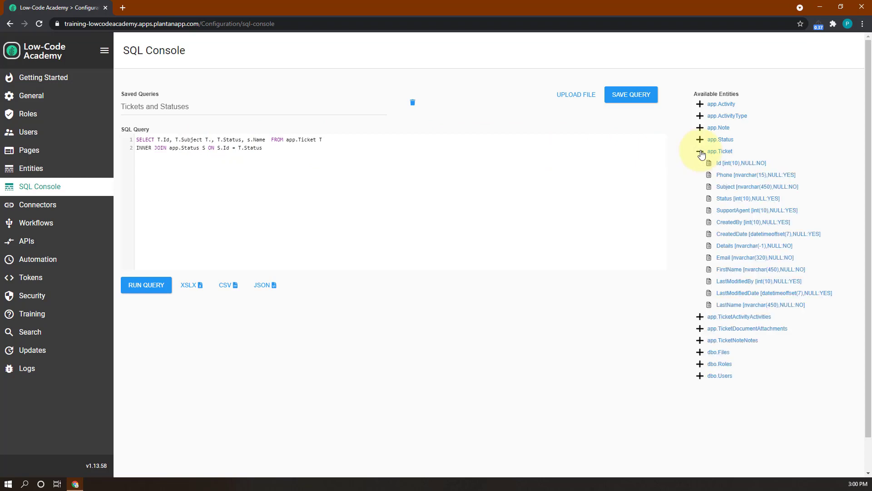
left_click(724, 262)
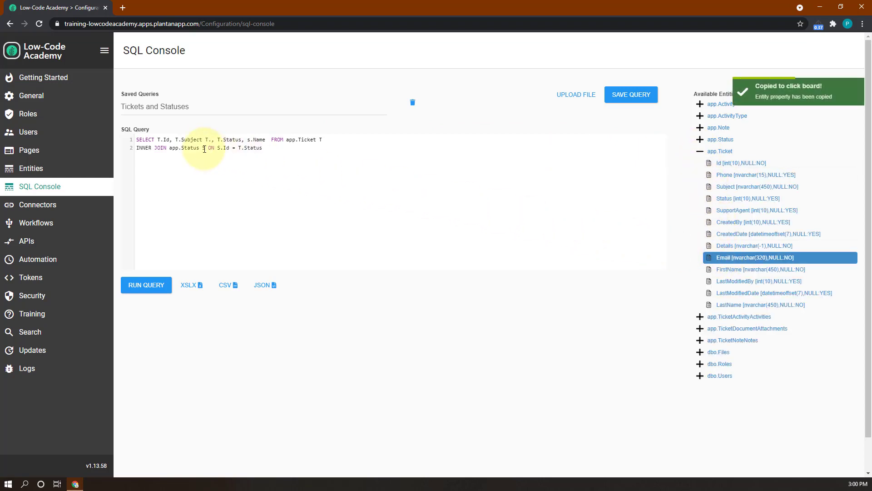
key("ctrl+v")
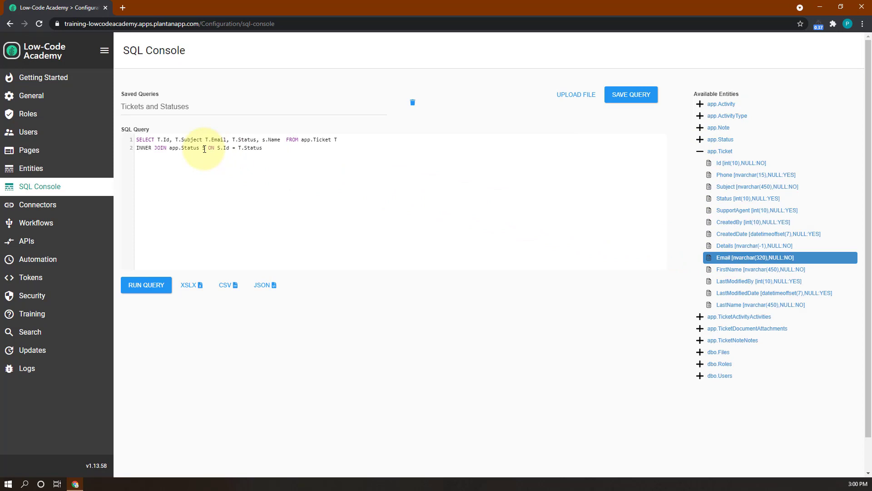
left_click(149, 287)
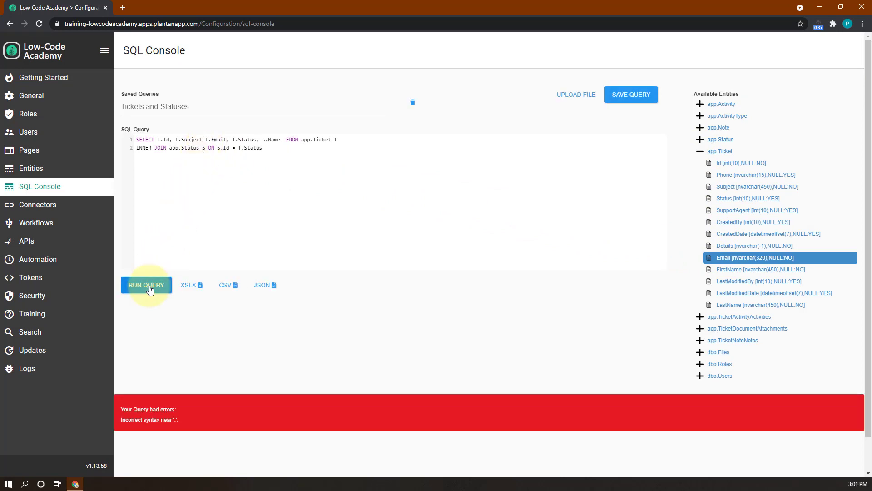
left_click(203, 140)
type(",")
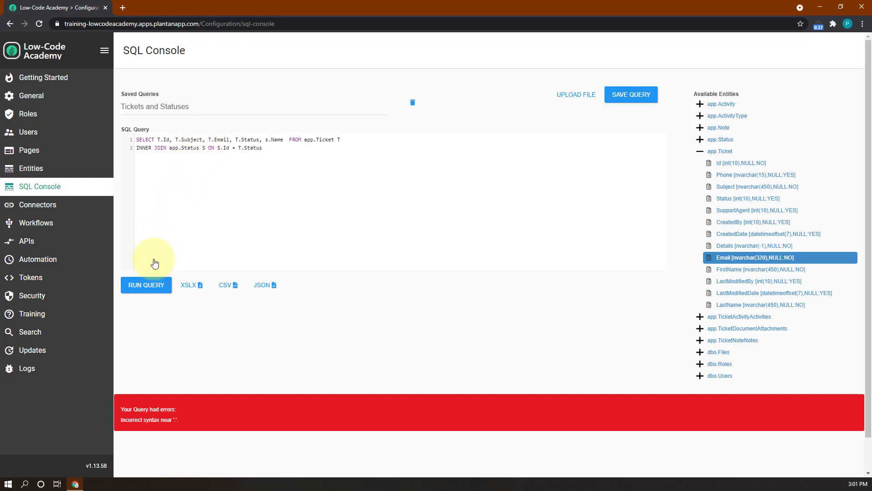
left_click(144, 286)
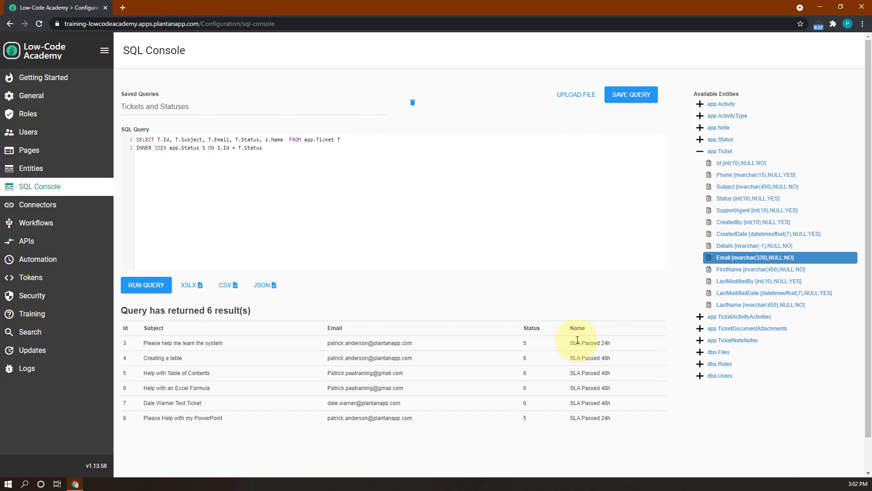
Save the changes to the existing Tickets and Statuses query and reload the page.
left_click(619, 96)
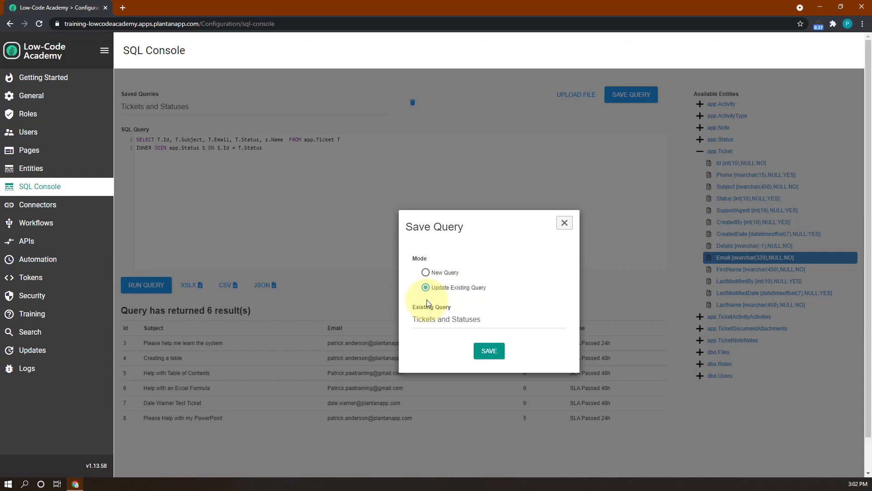
left_click(497, 357)
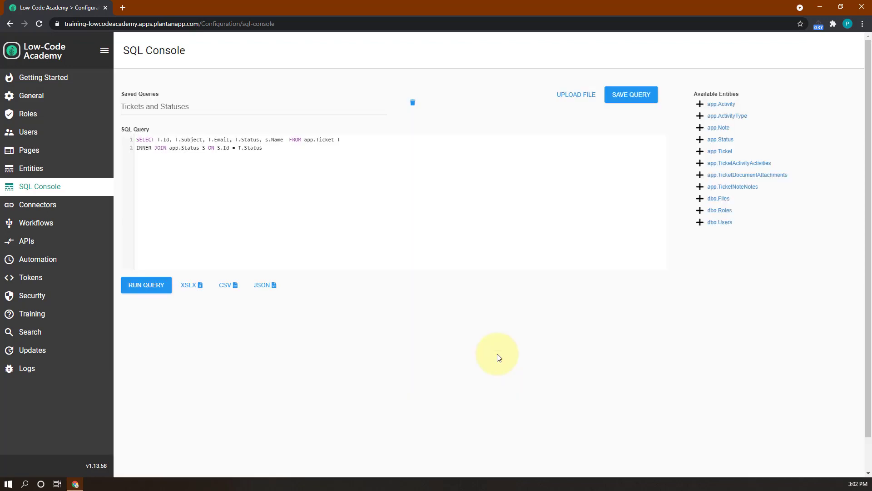
left_click(40, 26)
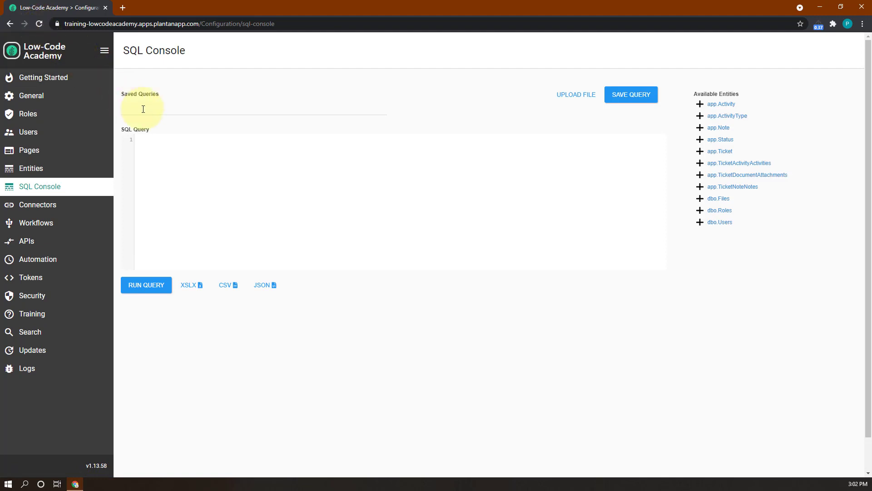
Load the saved Tickets and Statuses query and run it.
left_click(143, 109)
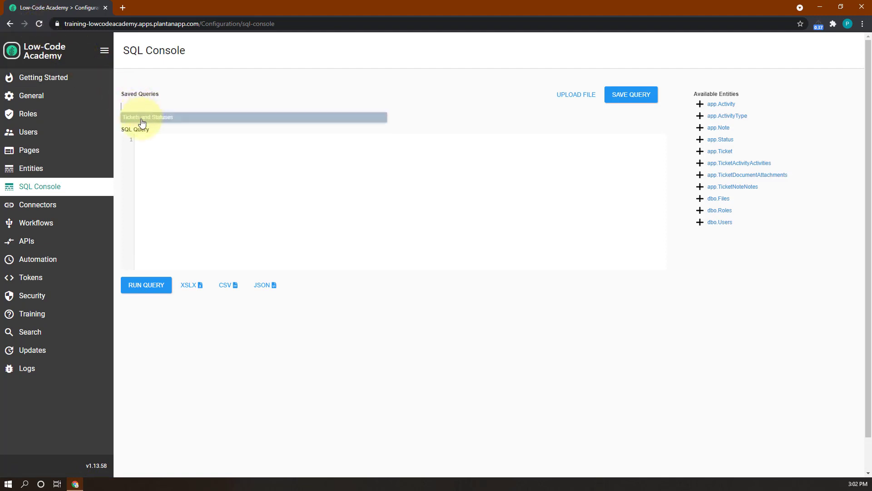
left_click(141, 119)
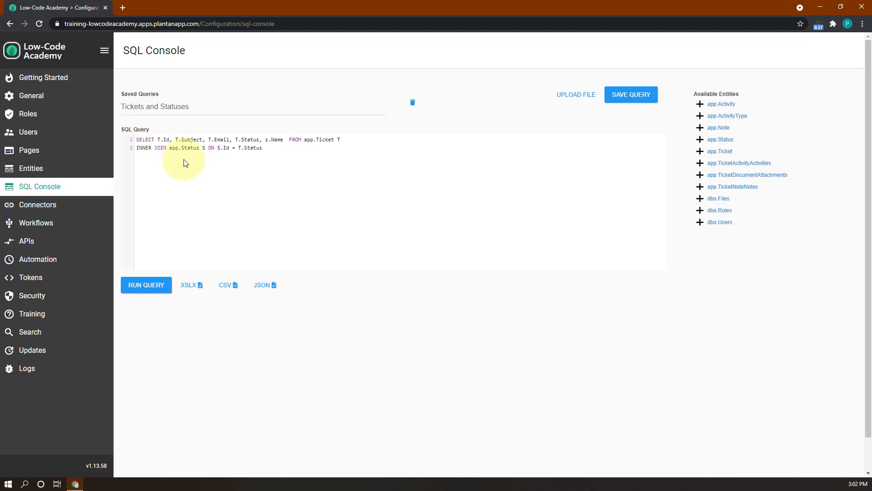
left_click(157, 287)
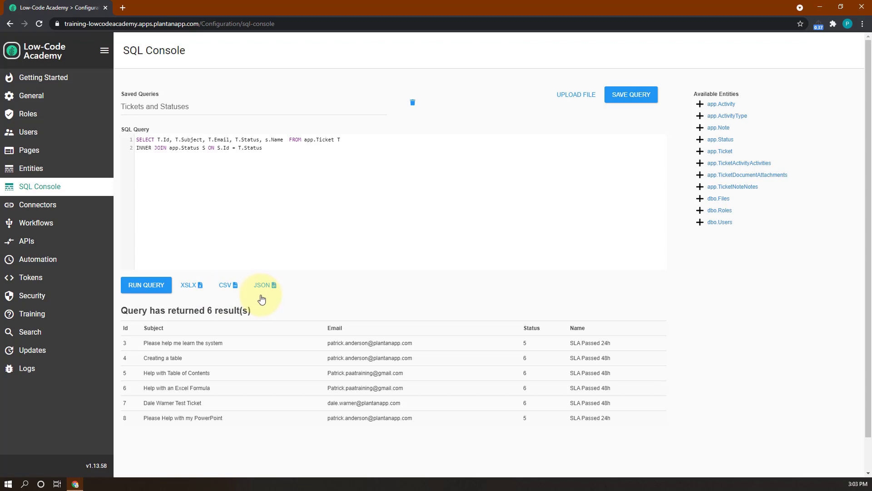
Export the query results as a CSV file, view the downloaded file in Excel, and close it.
left_click(227, 287)
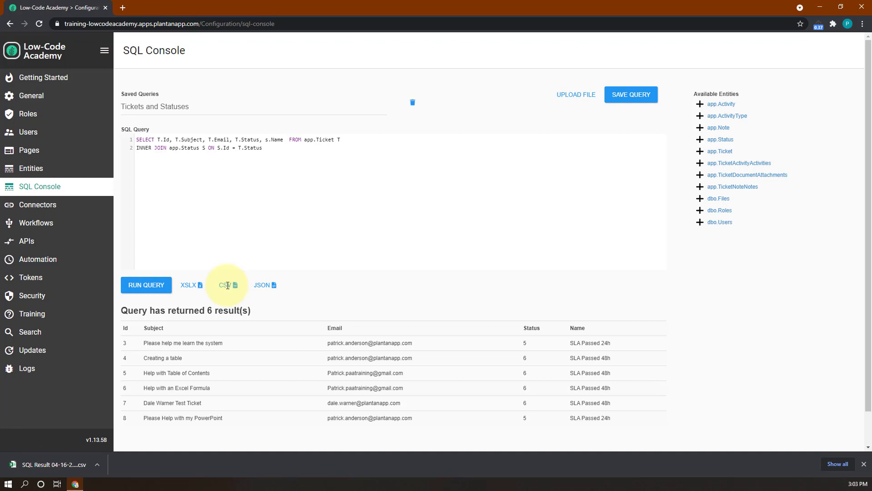
left_click(62, 464)
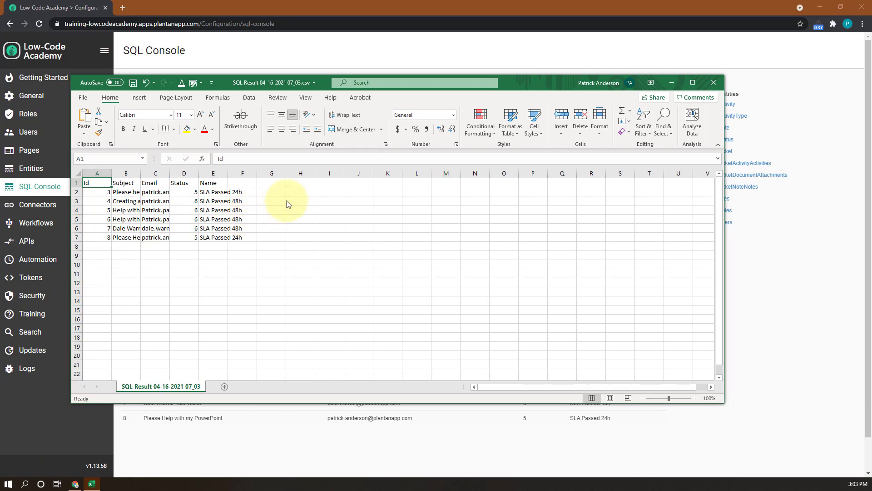
left_click(713, 83)
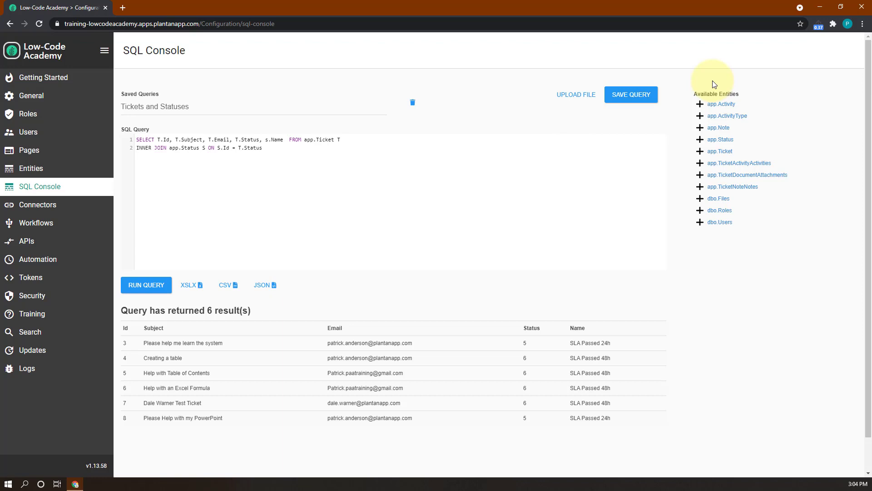
Upload TicketDetails.txt from the 1-Plant An App folder as the SQL query.
left_click(568, 96)
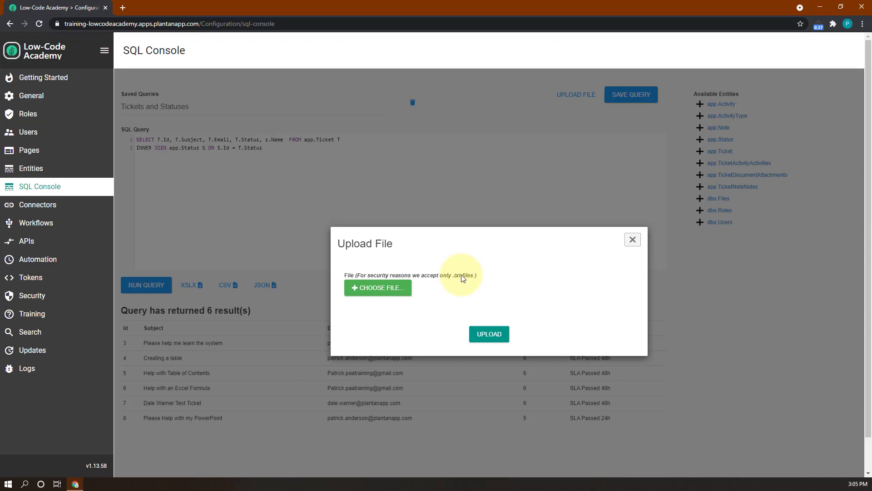
left_click(388, 291)
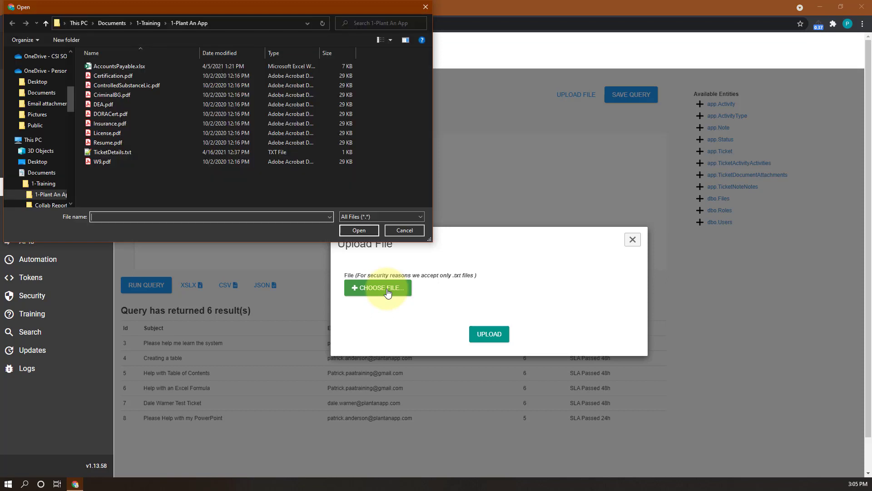
left_click(106, 152)
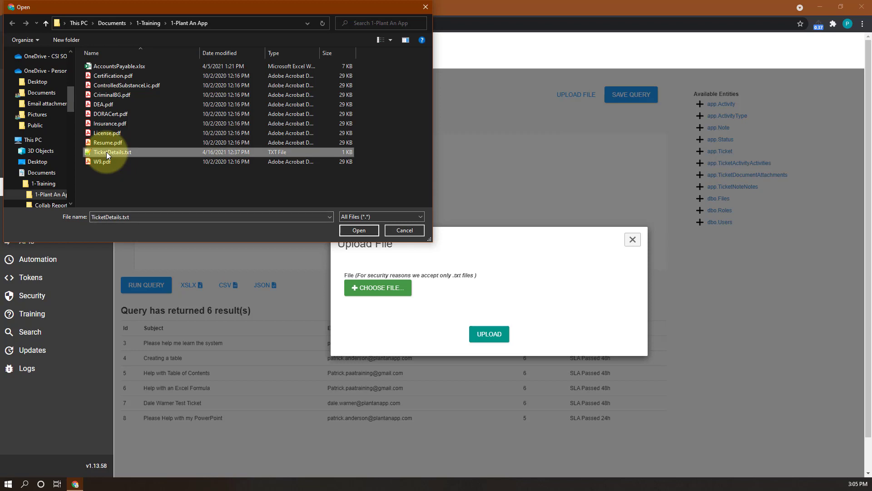
left_click(357, 231)
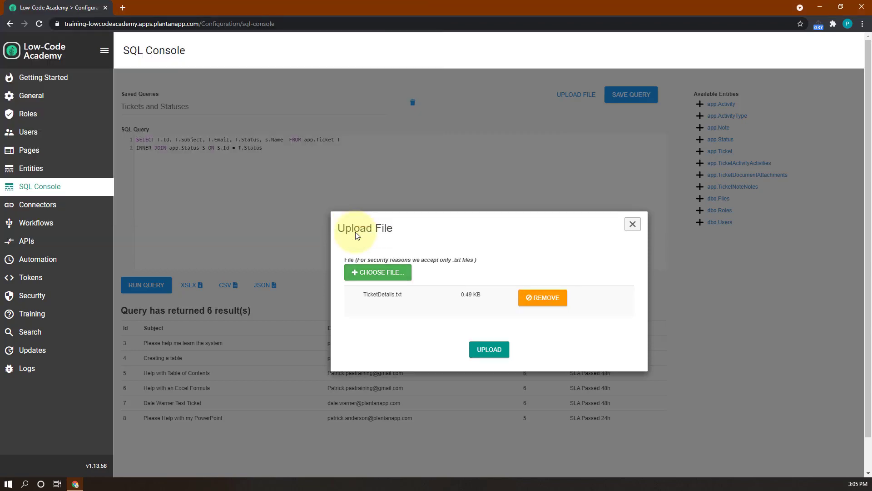
left_click(490, 351)
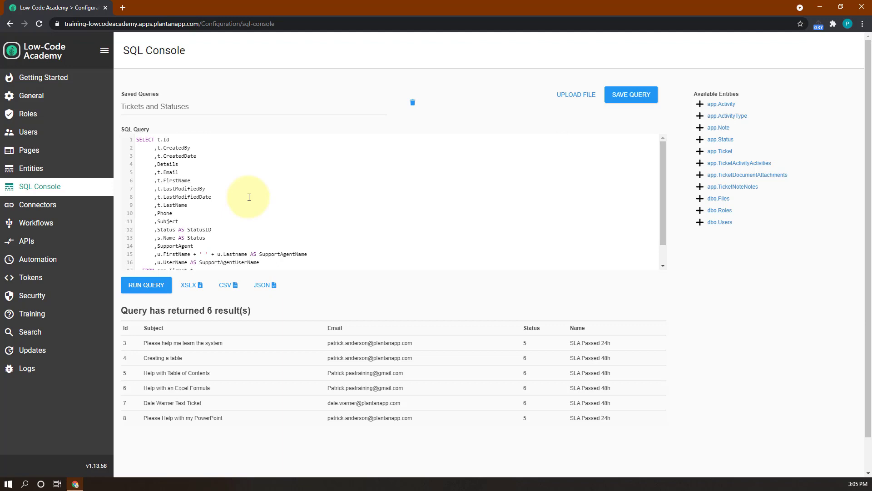
Run the uploaded ticket details query and look through its results.
scroll(249, 198, "down", 1)
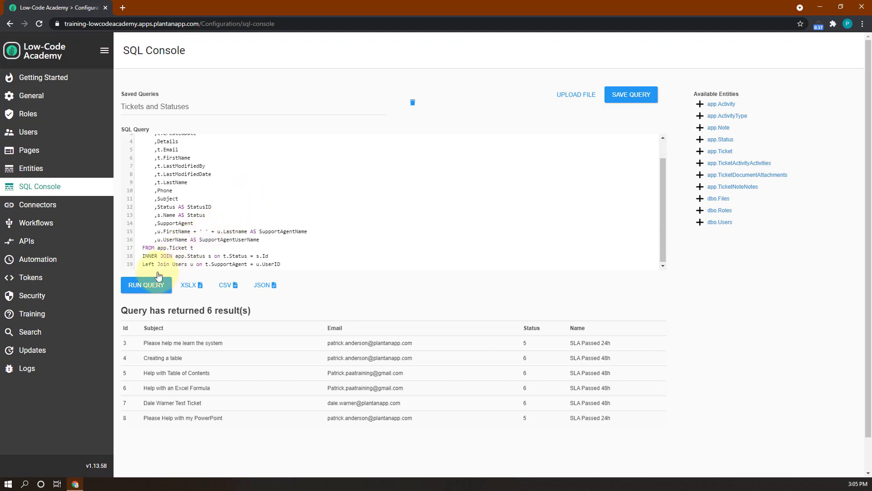
left_click(143, 286)
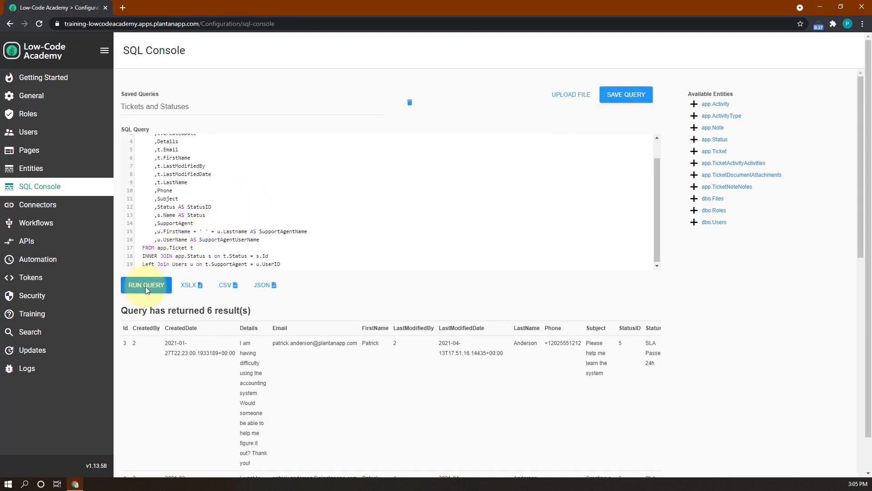
scroll(197, 325, "down", 5)
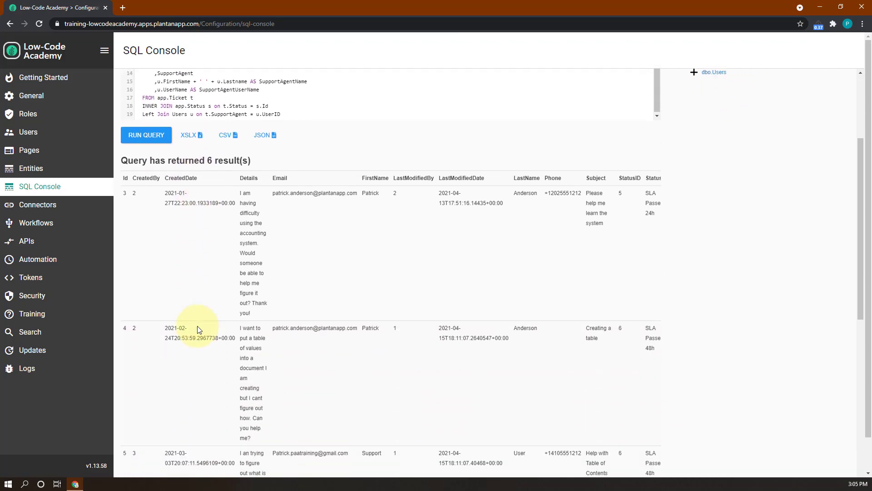
scroll(197, 325, "up", 3)
scroll(197, 325, "up", 3)
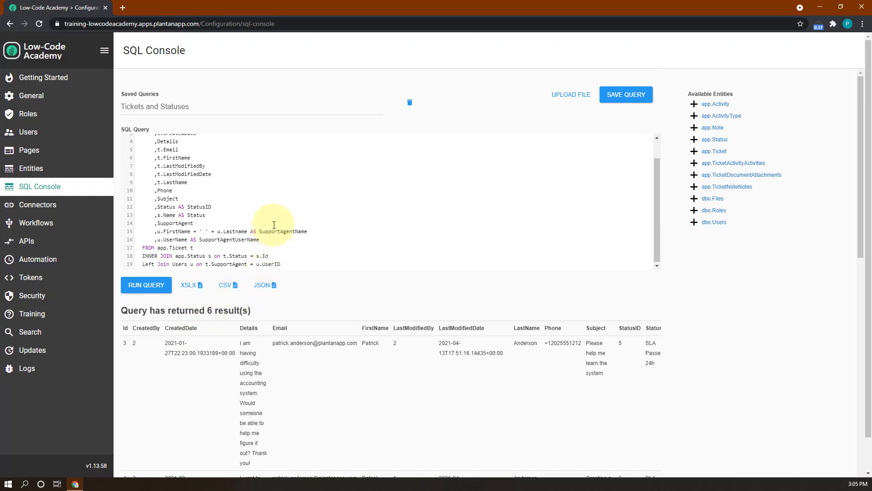
Save the uploaded ticket details SQL as a new query named Extended Ticket Details.
left_click(626, 97)
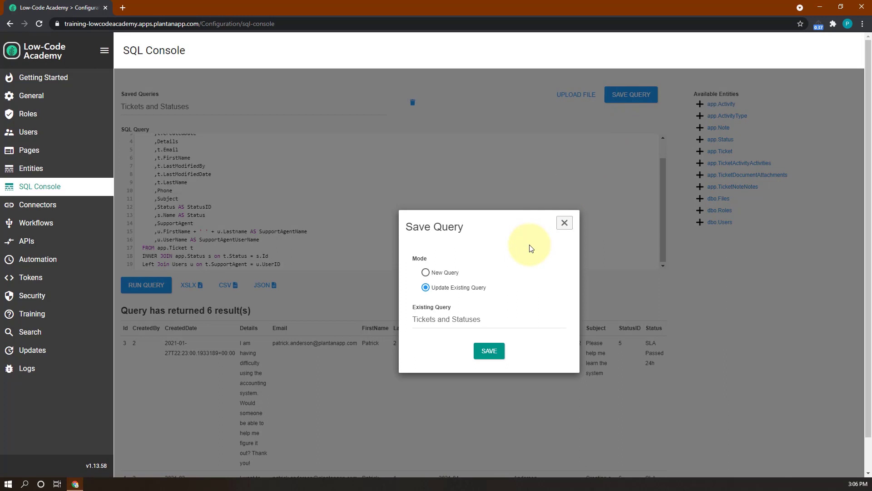
left_click(425, 273)
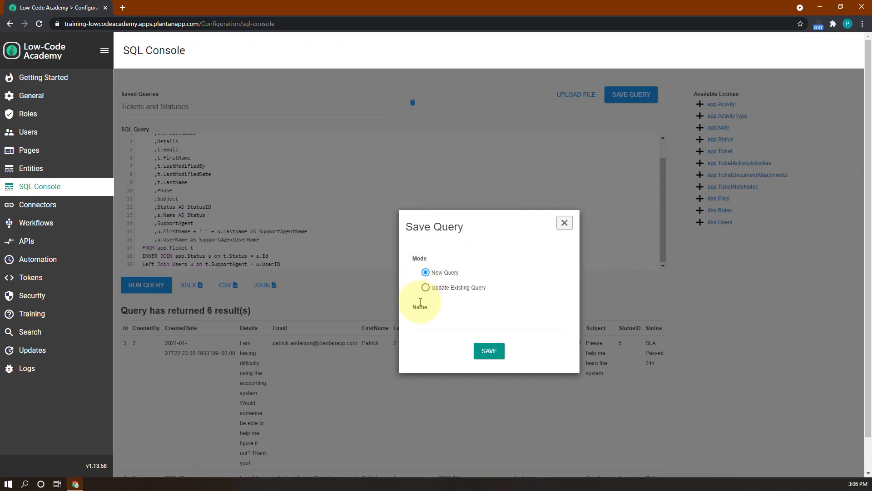
left_click(418, 320)
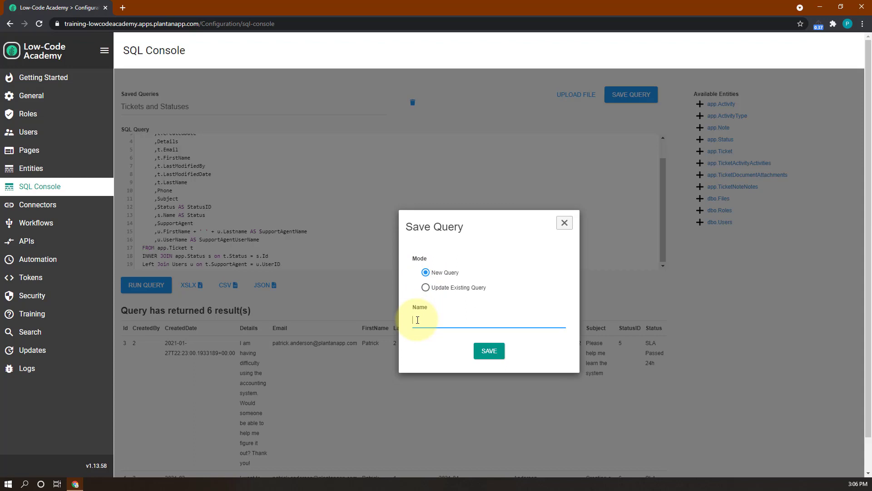
type("Extended Ticket Details")
left_click(489, 352)
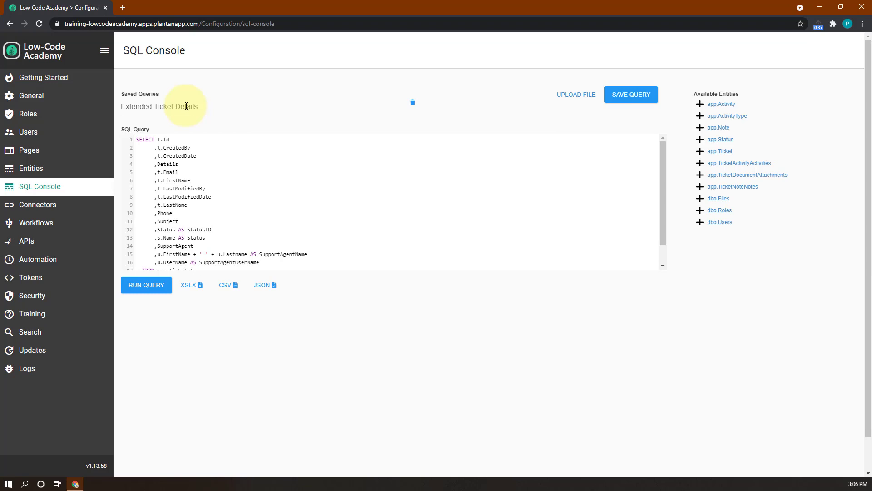
Reload the SQL Console page and load the saved Tickets and Statuses query, followed by Extended Ticket Details.
left_click(39, 24)
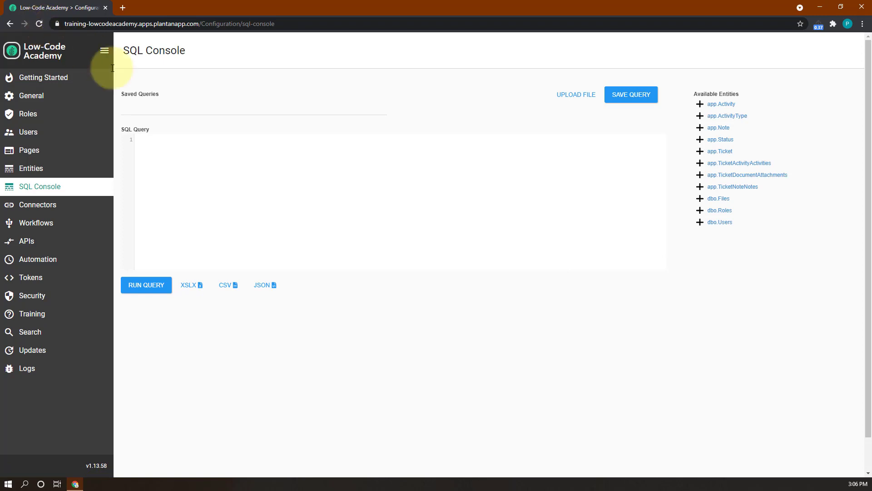
left_click(182, 109)
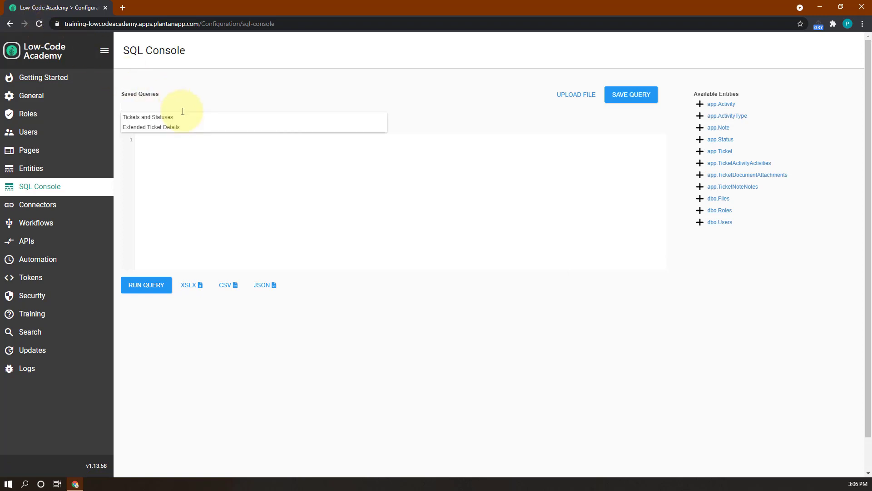
left_click(152, 121)
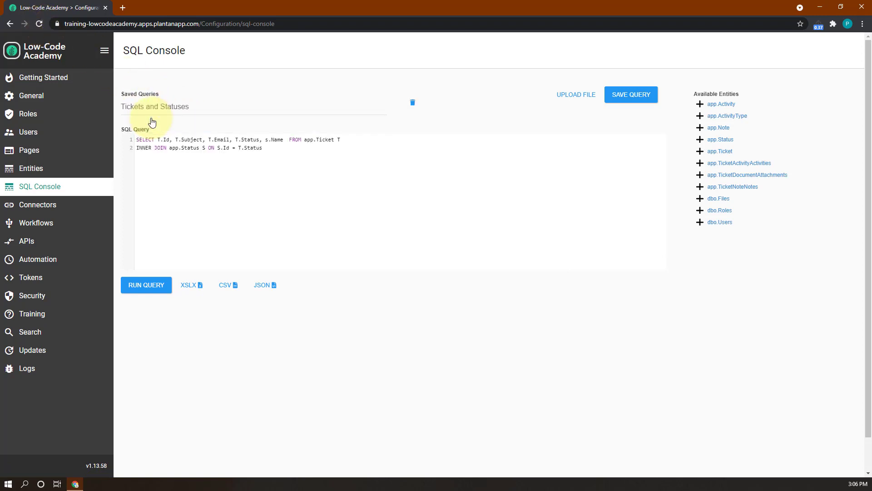
left_click(186, 112)
left_click(175, 132)
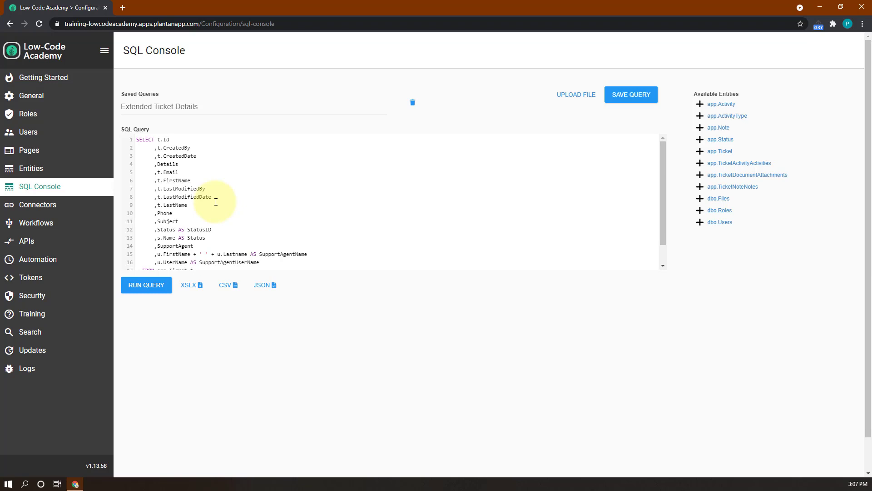
Expand the most recent SQL Query Executed entry in the audit logs to inspect it, and return to the SQL Console.
left_click(30, 368)
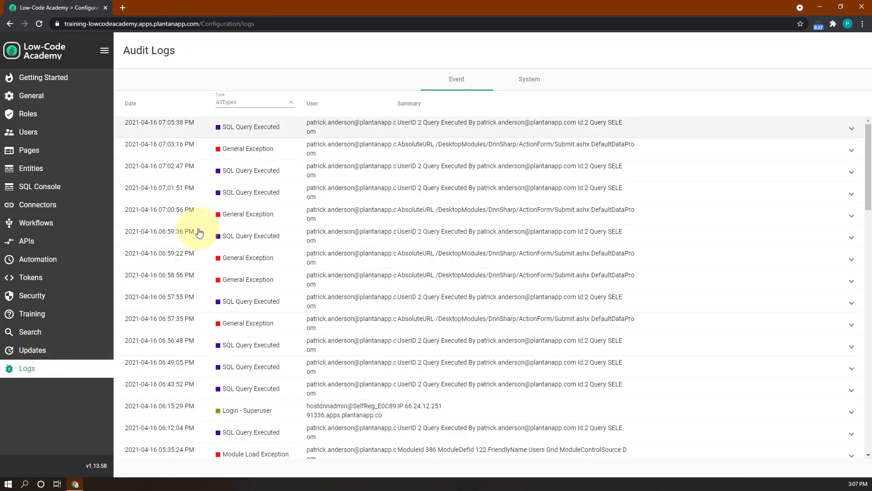
left_click(328, 122)
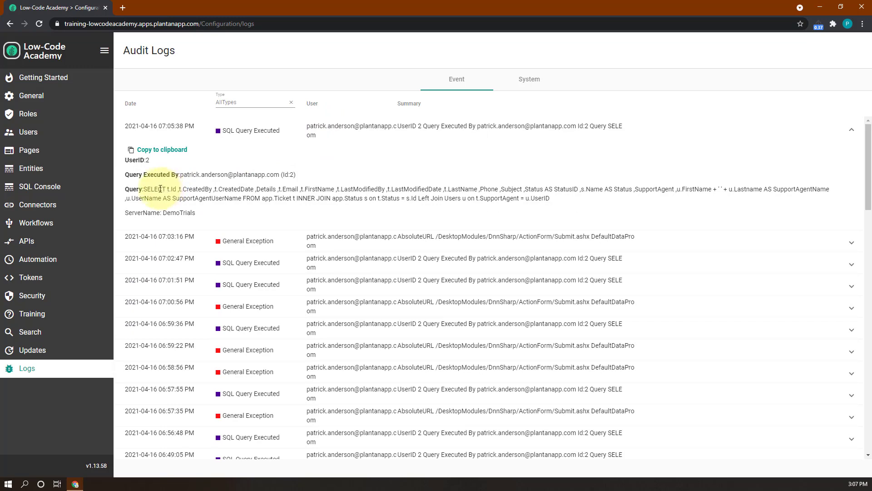
left_click(50, 187)
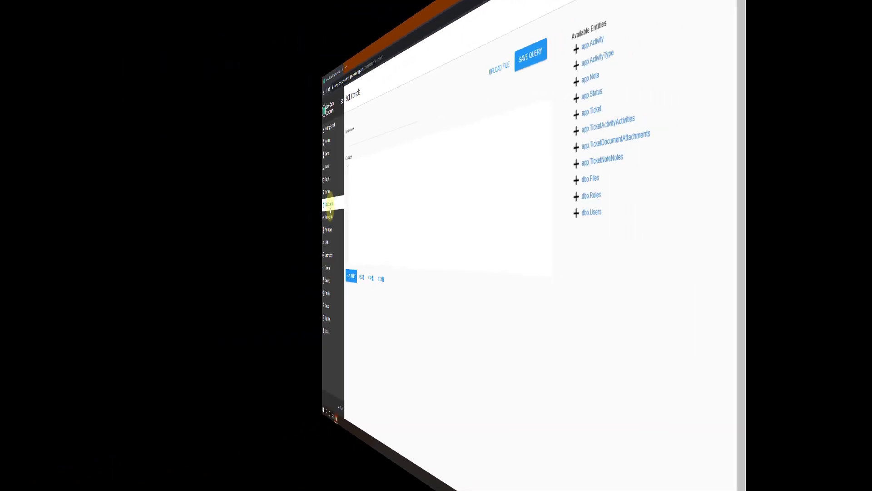